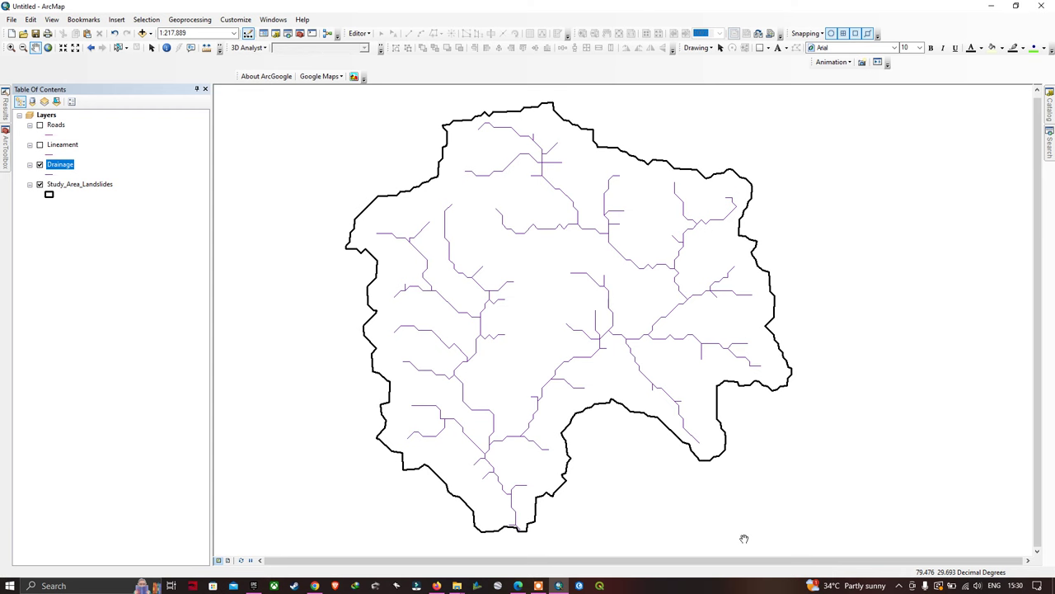
Step: Rename the Drainage layer to 'Stream' and nudge the map view
text(Stream)
drag(540, 312, 538, 302)
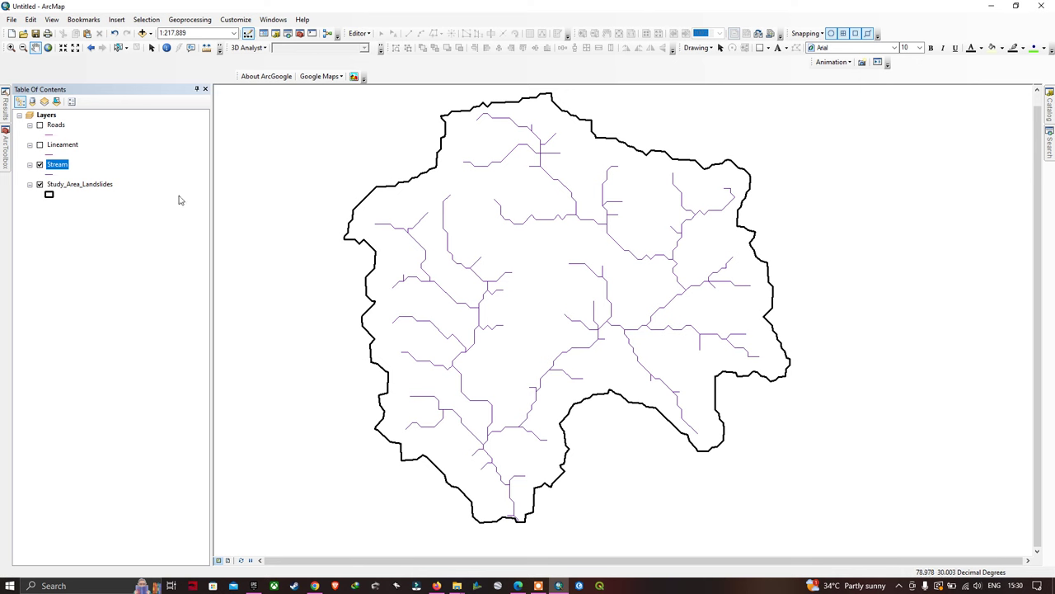
drag(562, 240, 535, 250)
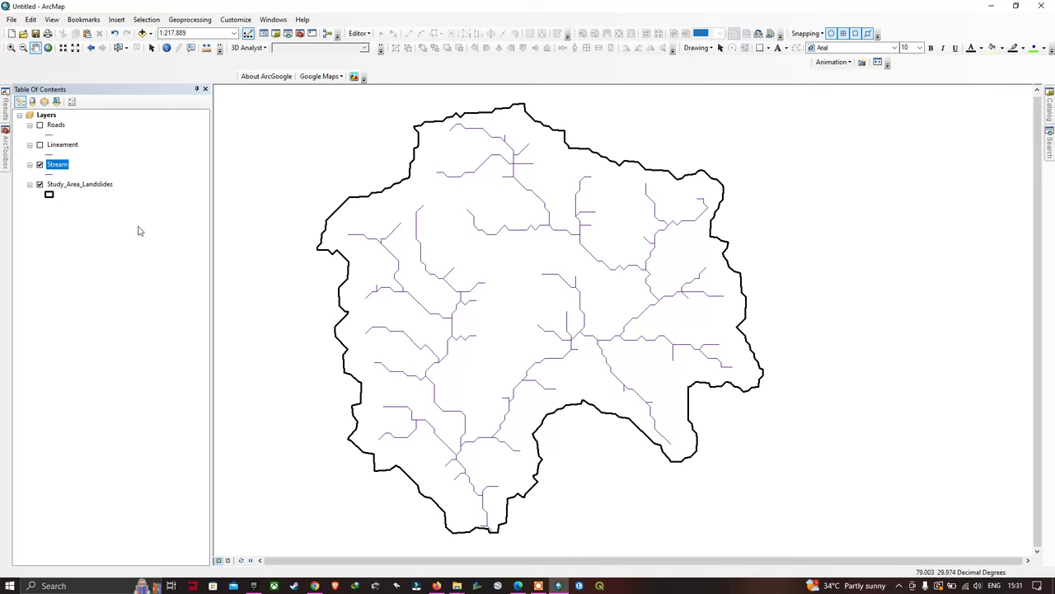
Step: Preview the Lineament and Roads layers one at a time, then leave only Stream displayed
click(40, 165)
click(39, 145)
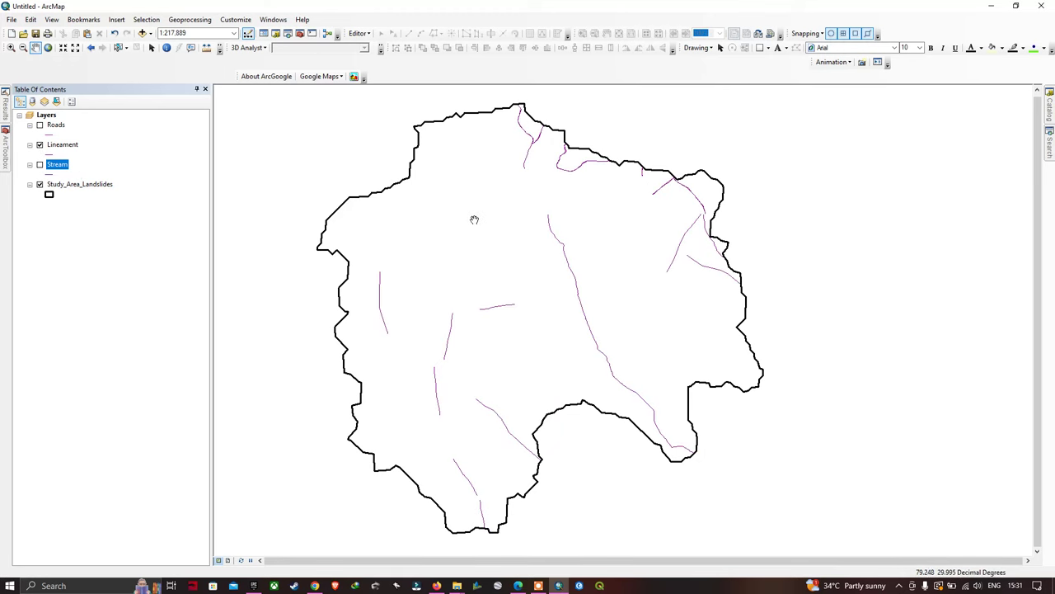
click(39, 145)
click(40, 125)
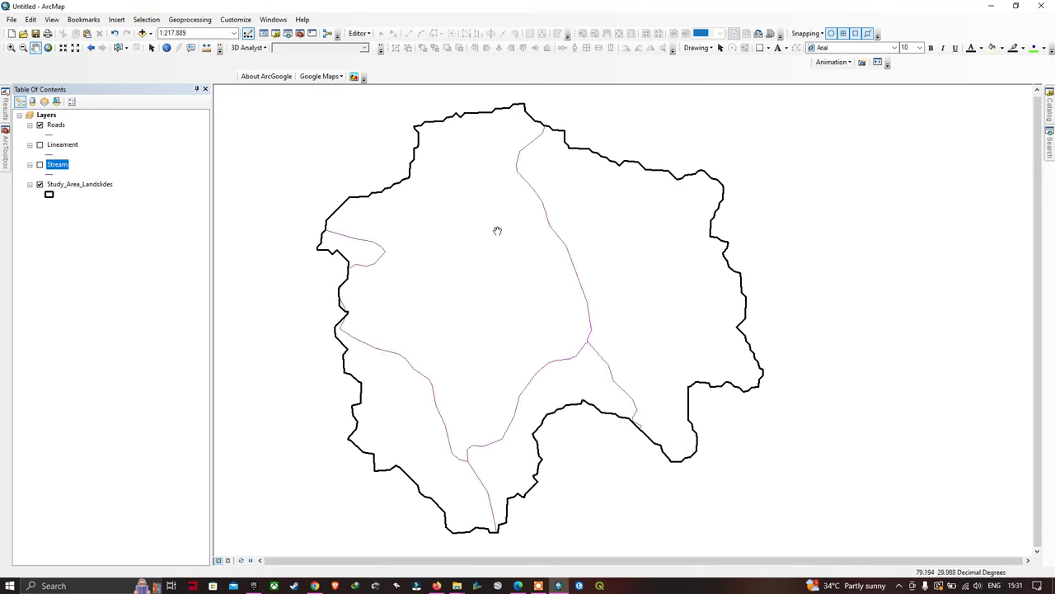
click(40, 125)
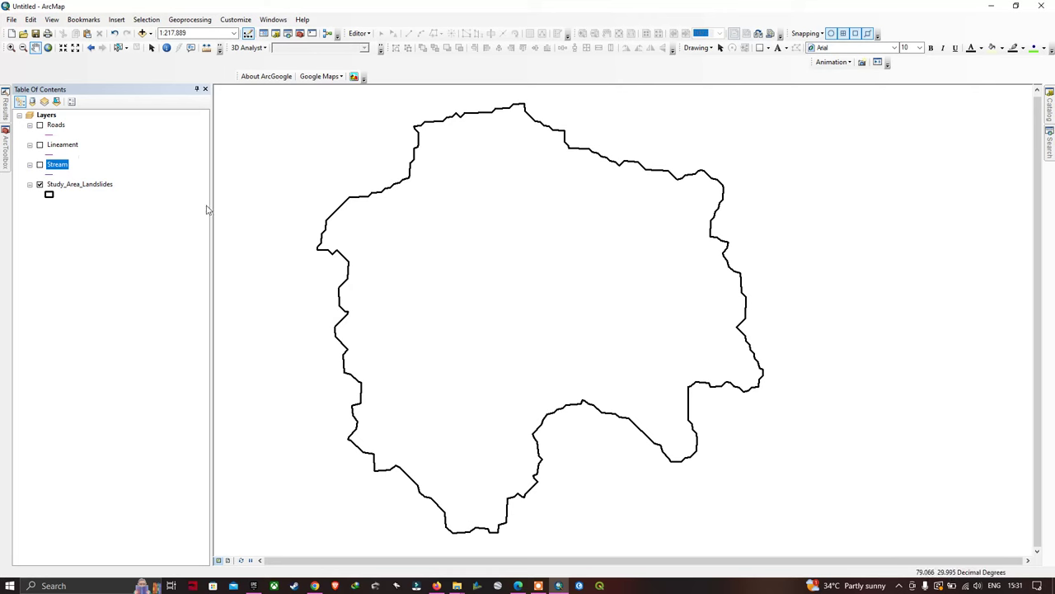
click(39, 165)
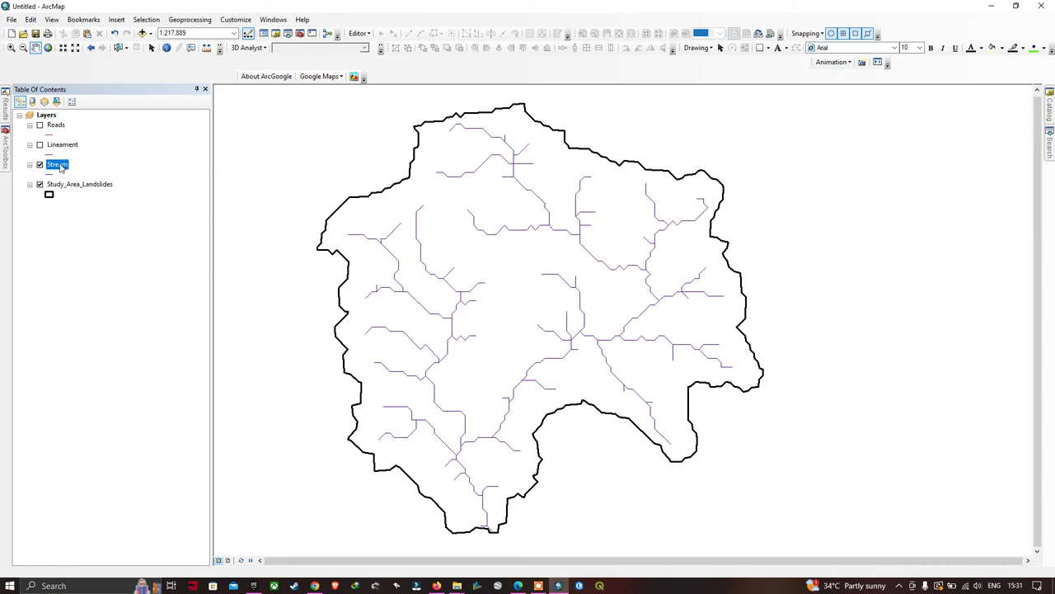
right_click(60, 167)
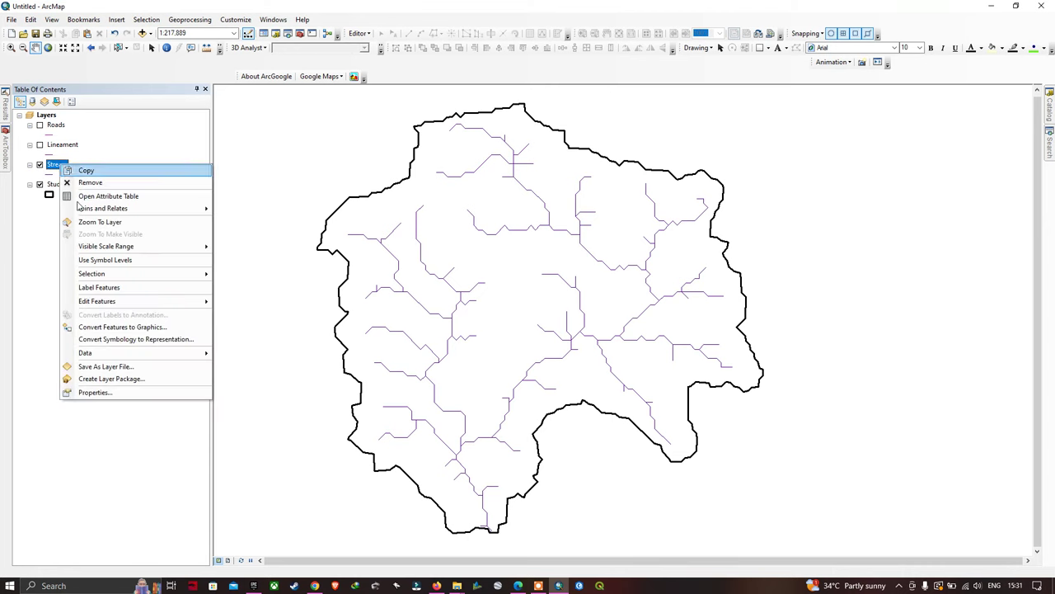
click(112, 392)
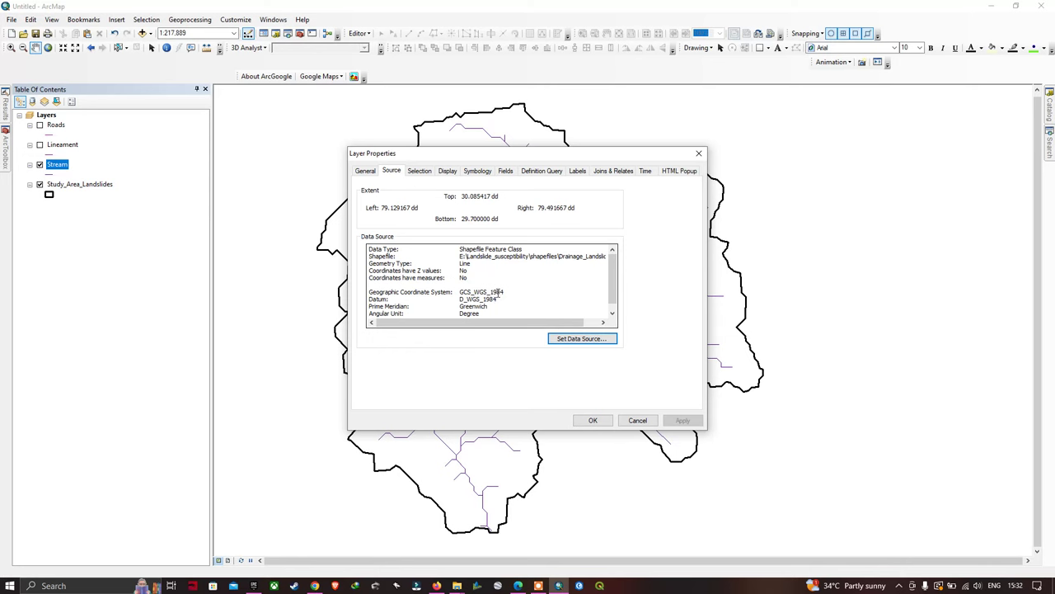
drag(565, 158, 523, 174)
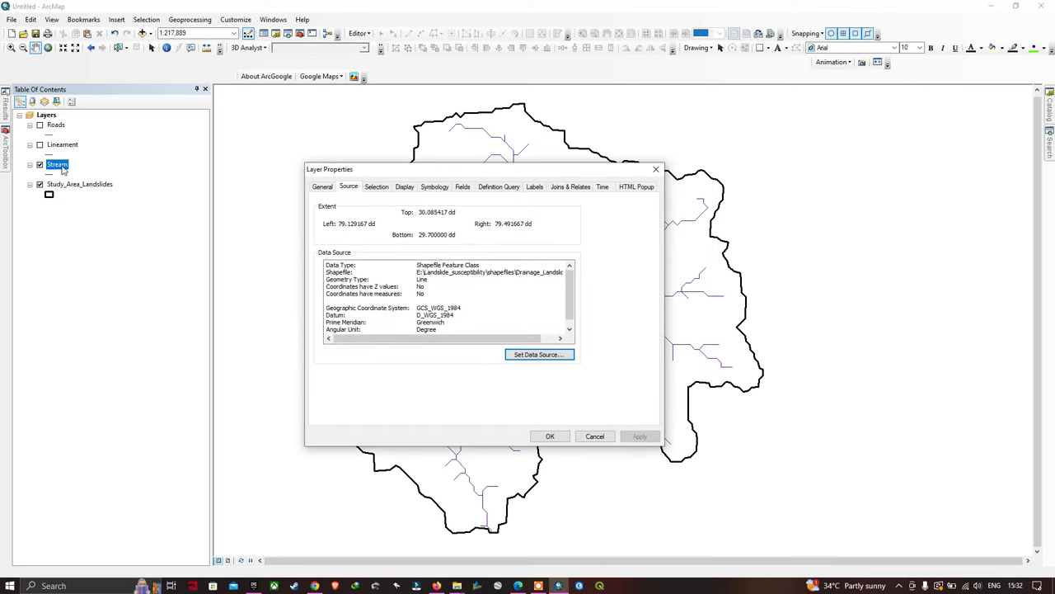
click(554, 437)
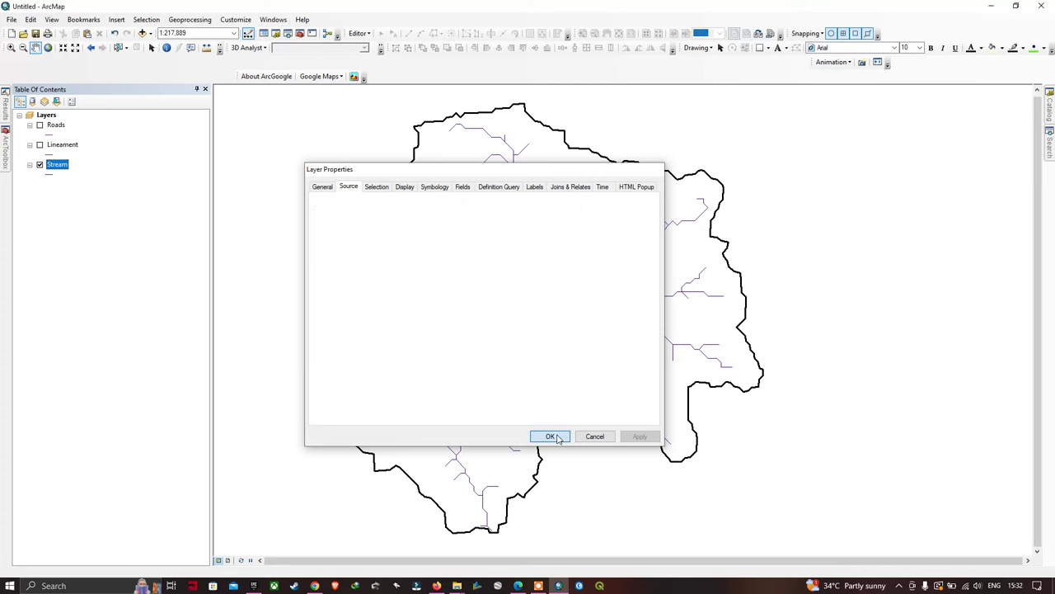
click(1049, 154)
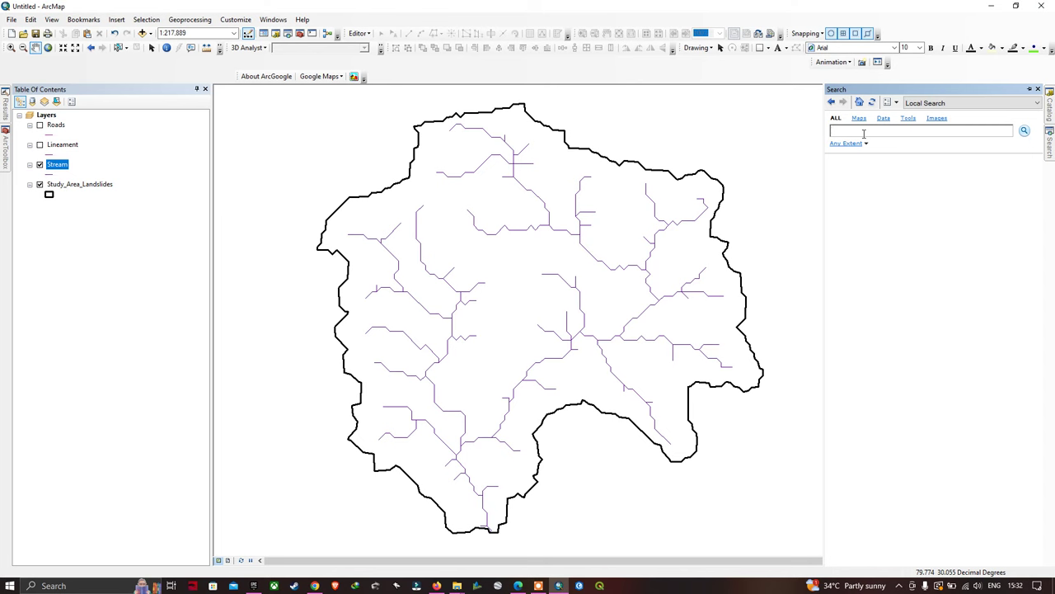
Step: Search for 'Projection' and launch the Project (Data Management) tool
text(Projection)
click(1024, 134)
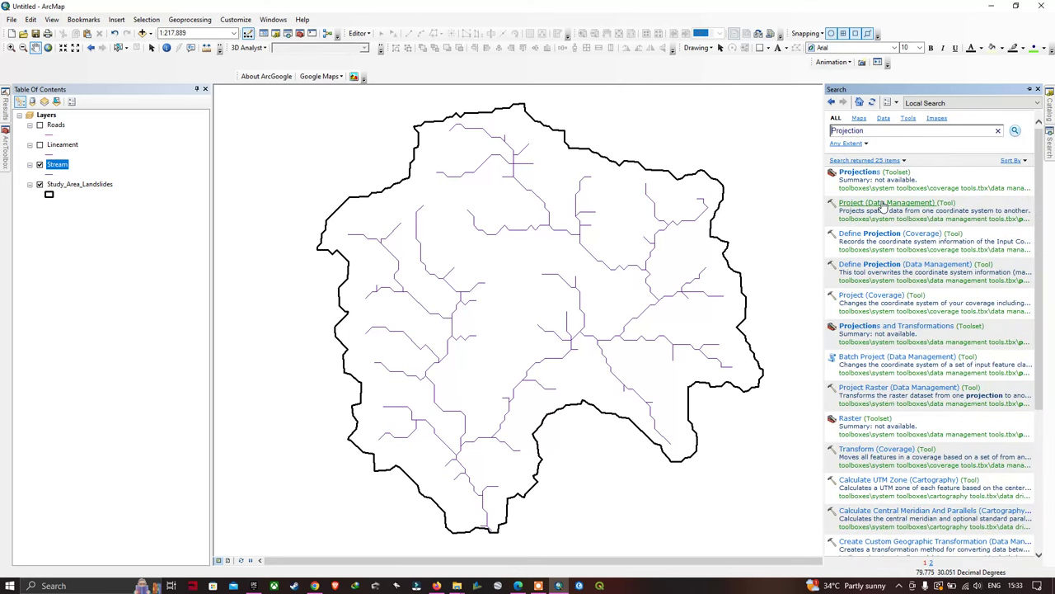
click(934, 203)
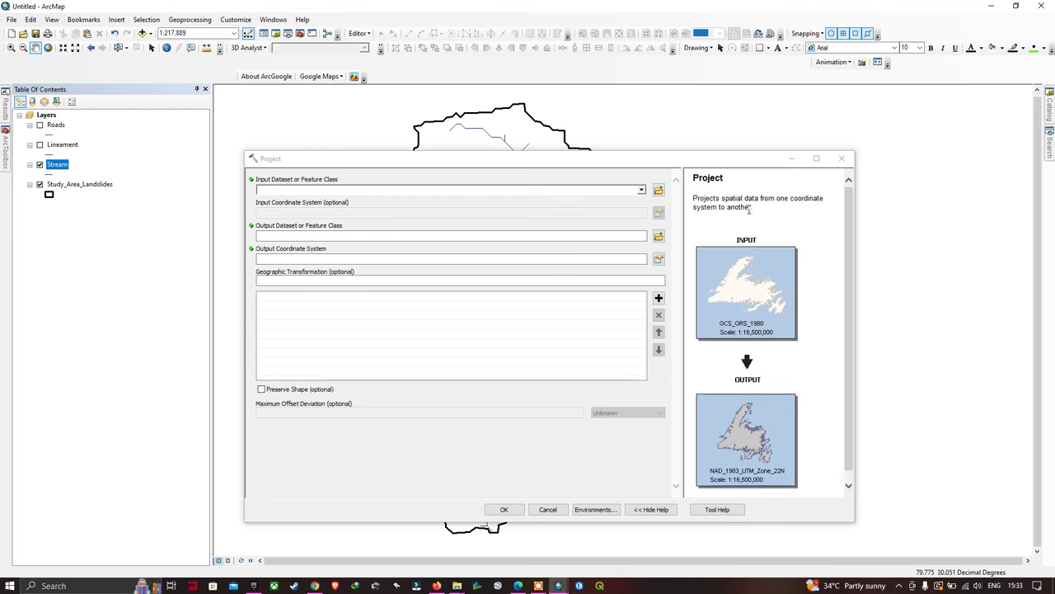
Step: Set Stream as the input with output scrap\stream_proj, then start choosing its coordinate system
click(641, 190)
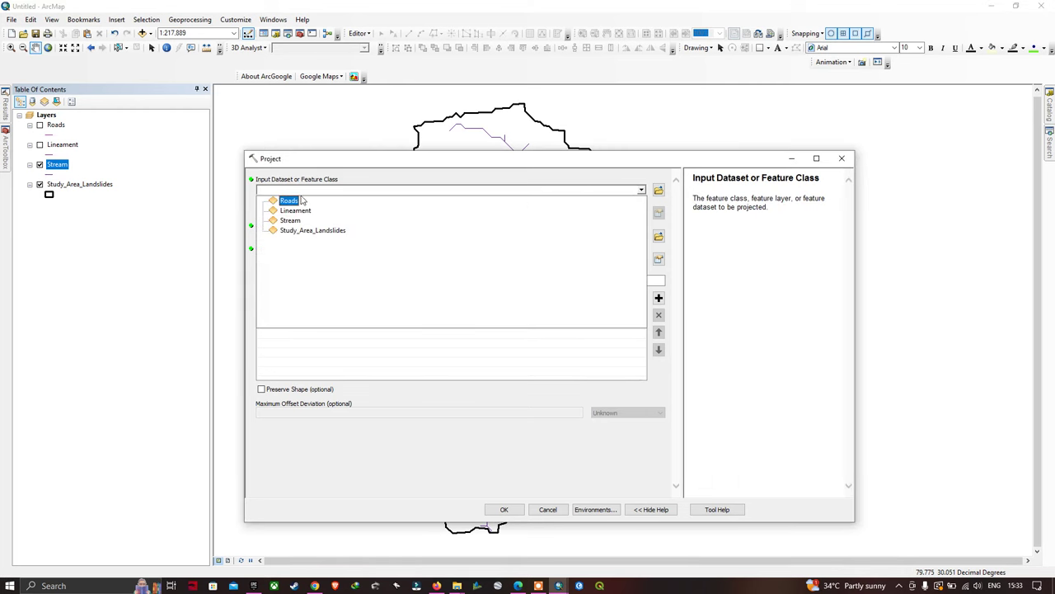
click(290, 219)
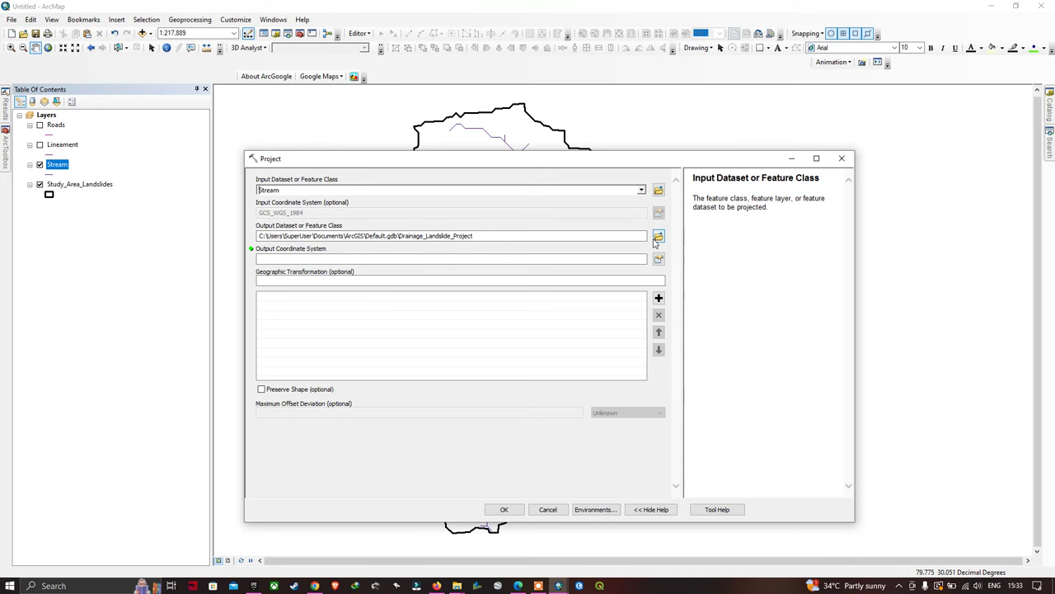
click(658, 238)
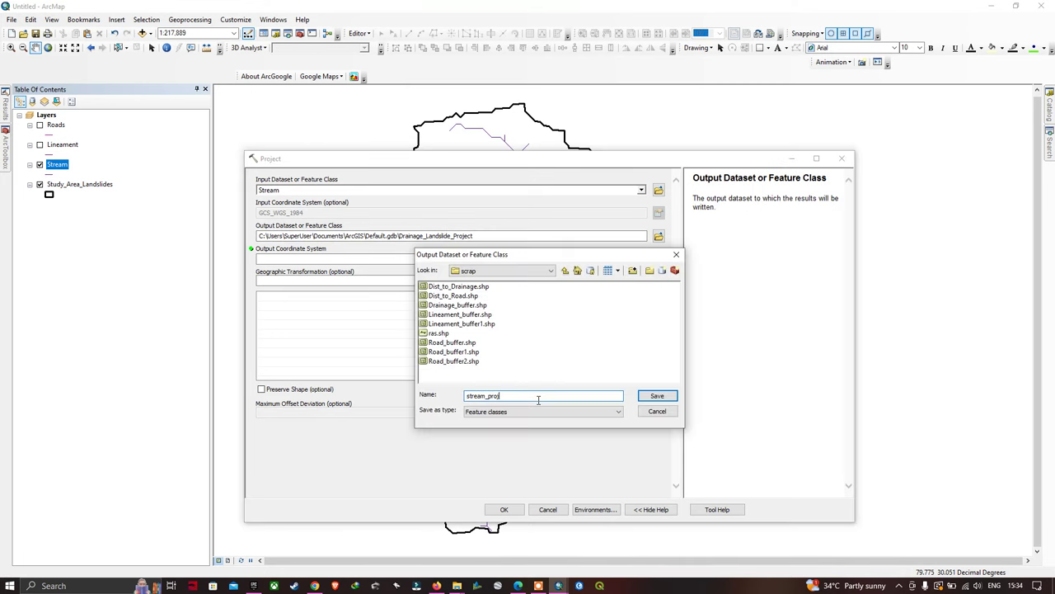
click(657, 396)
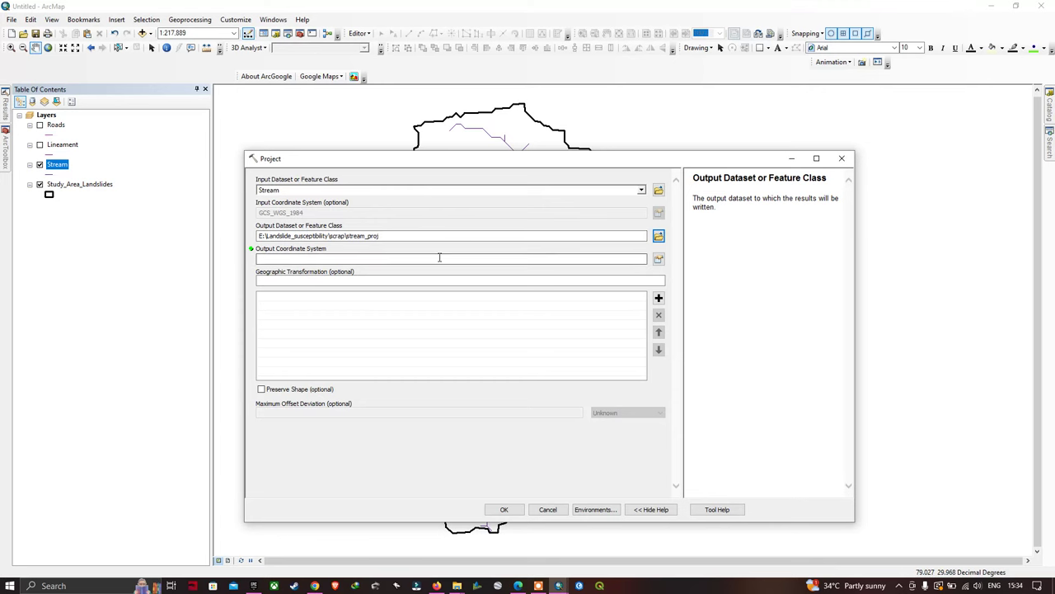
click(657, 260)
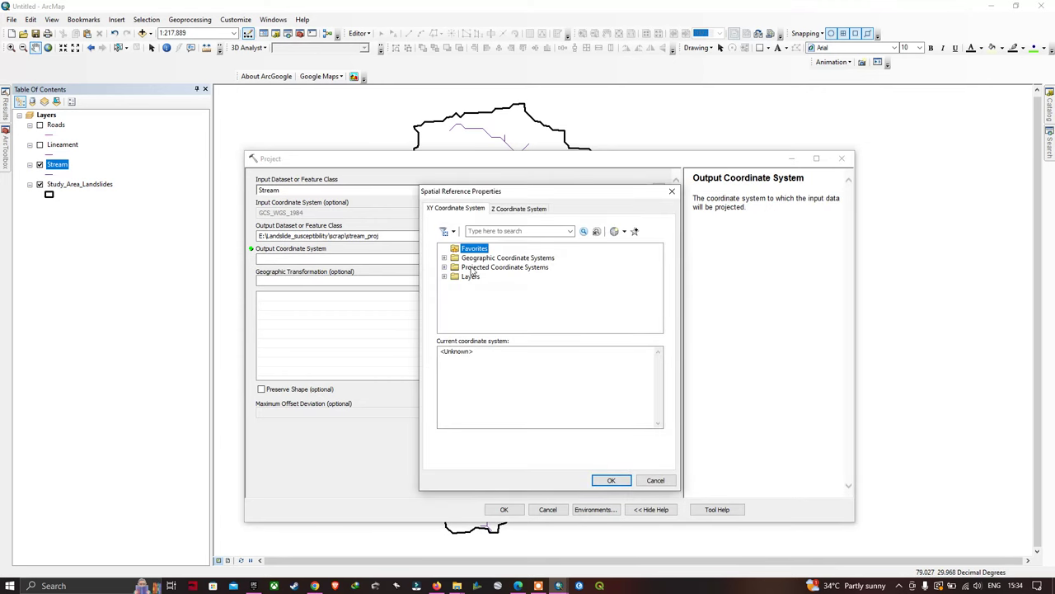
Step: Pick WGS 1984 UTM Zone 44N under Projected > UTM > WGS 1984 > Northern Hemisphere
click(444, 267)
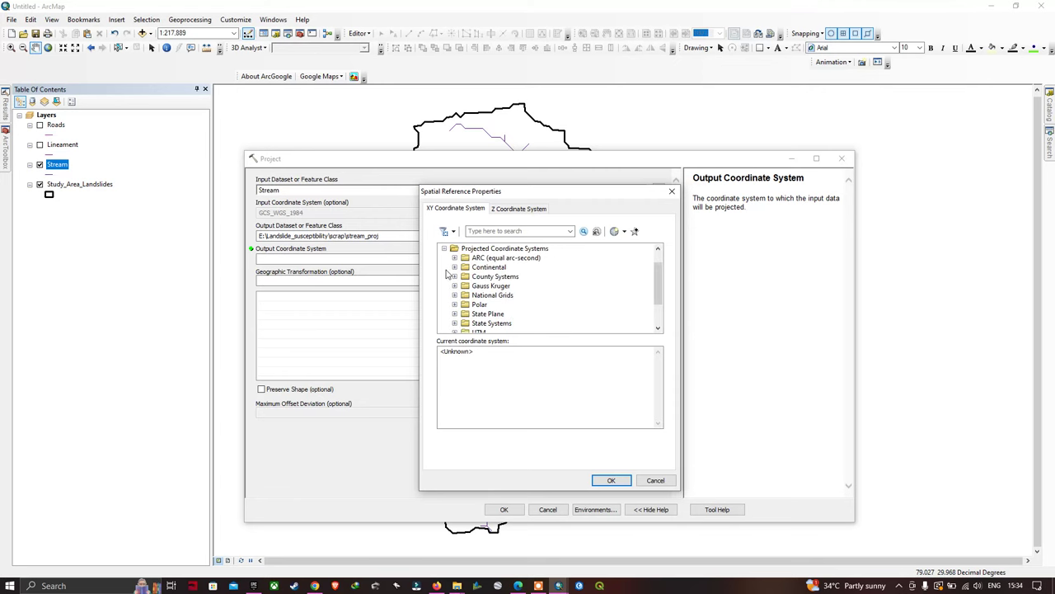
scroll(487, 291, down, 2)
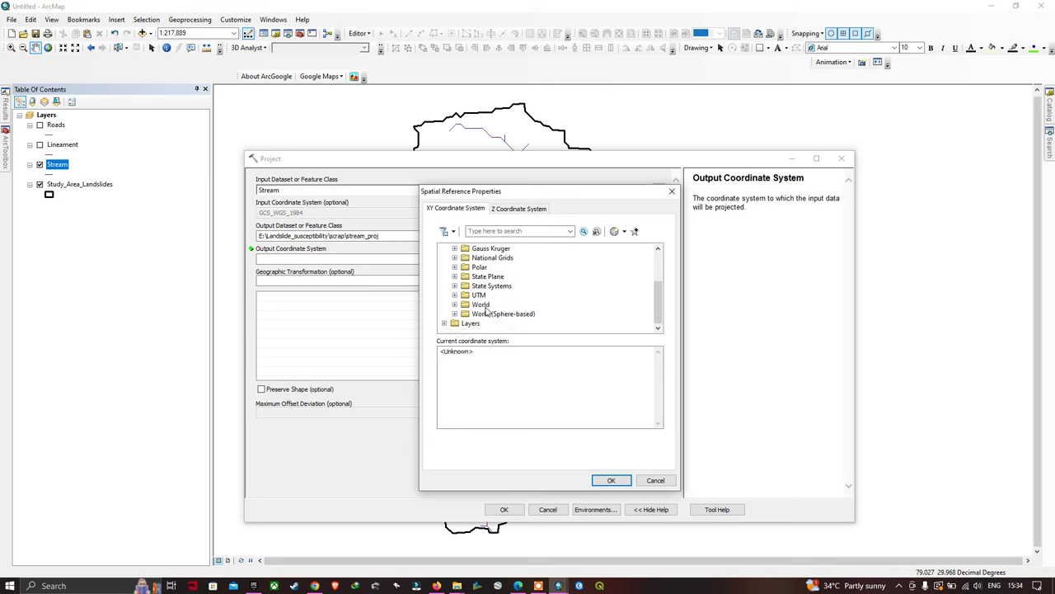
click(454, 295)
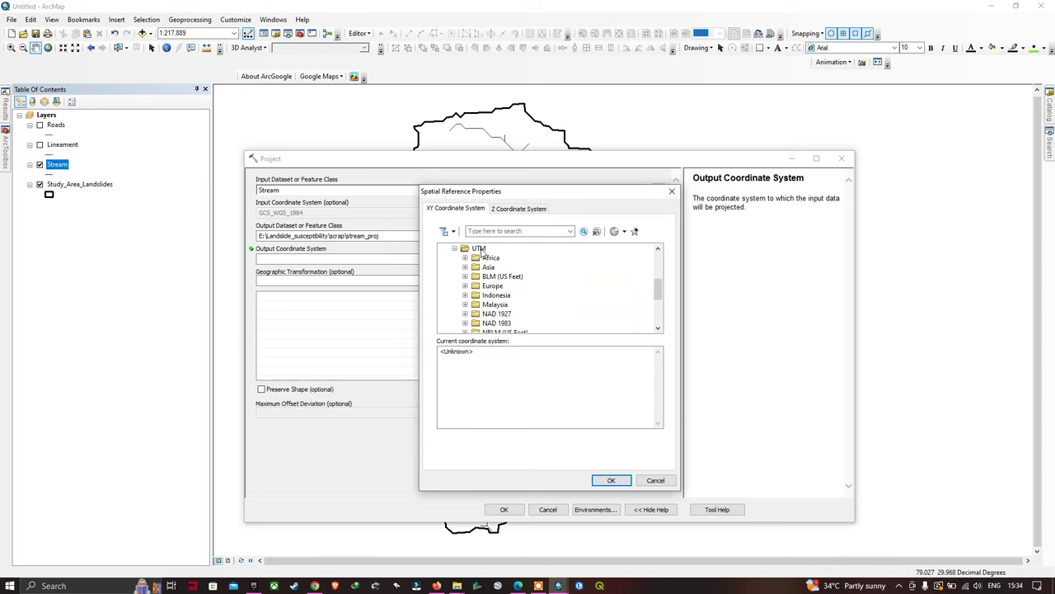
scroll(494, 288, down, 3)
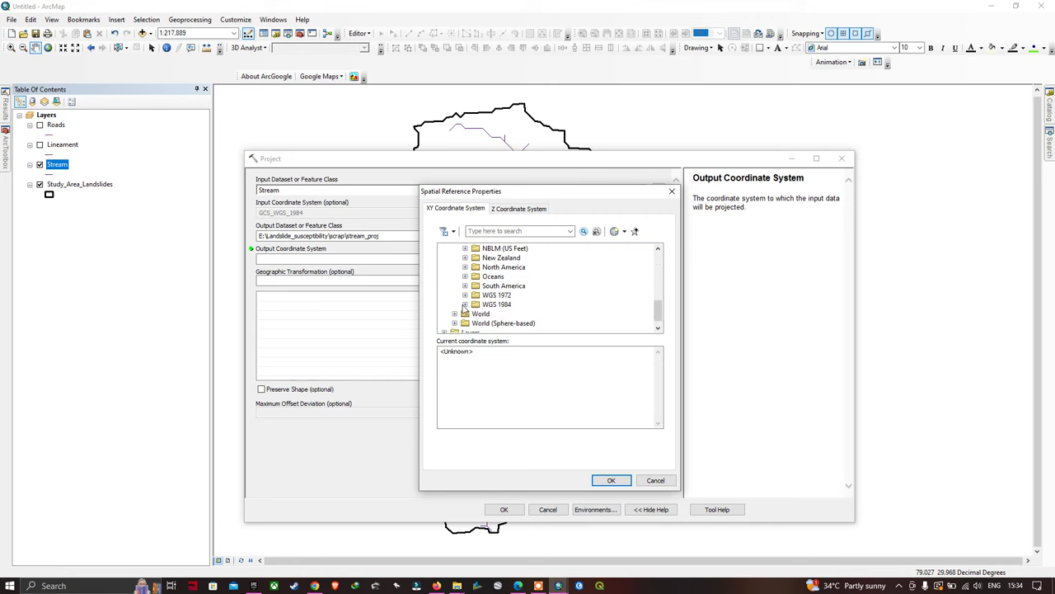
click(464, 304)
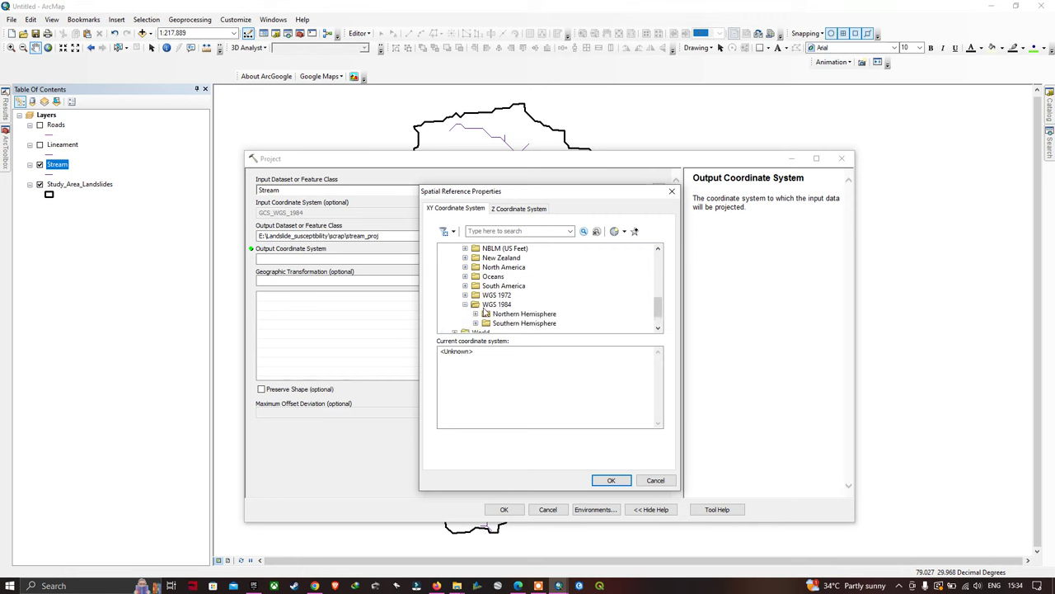
scroll(478, 312, down, 1)
scroll(482, 313, up, 1)
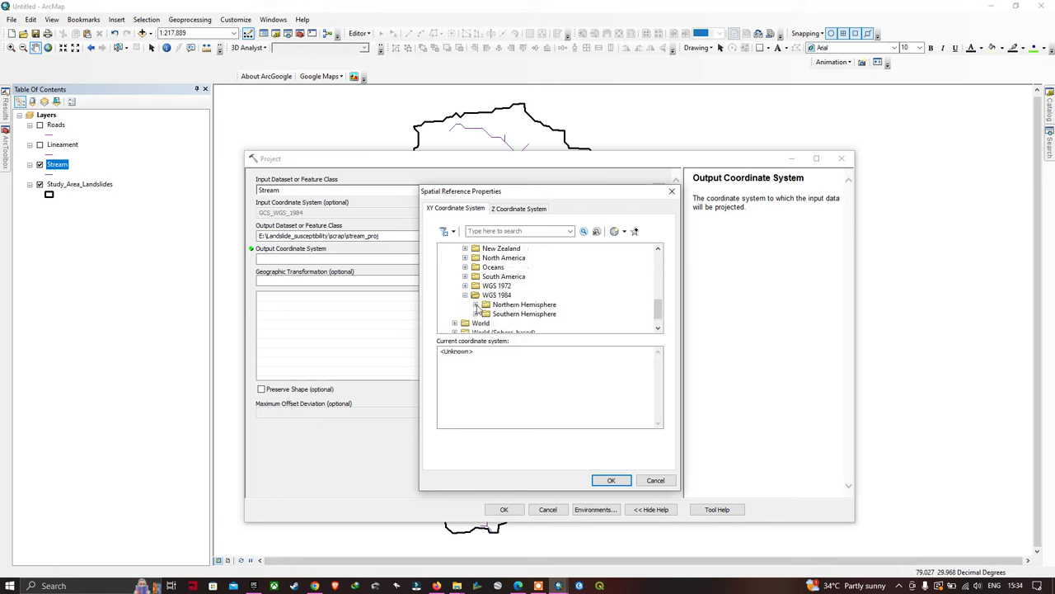
click(476, 304)
scroll(526, 309, down, 1)
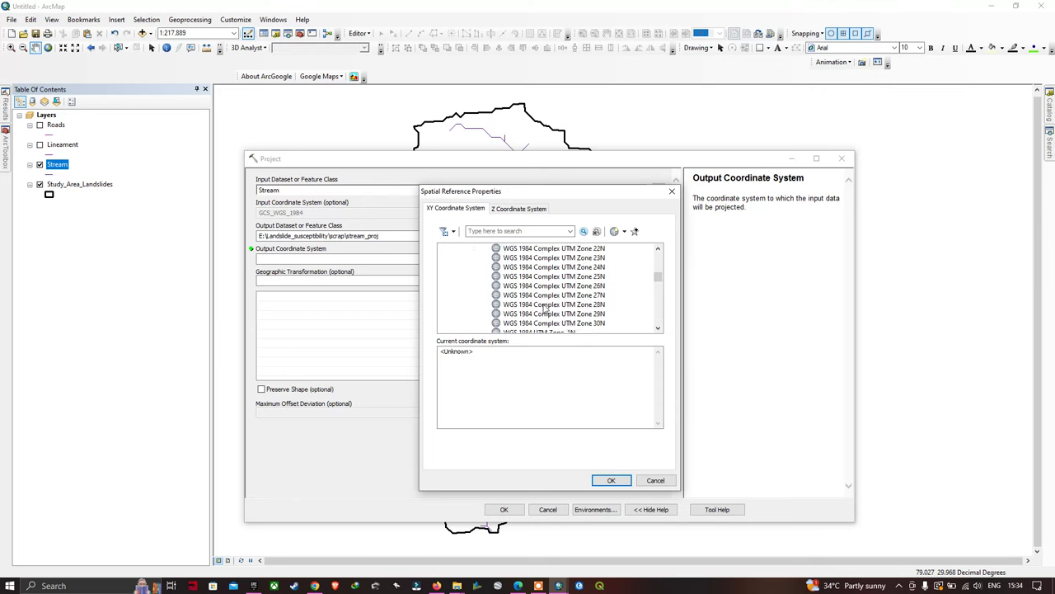
scroll(544, 307, down, 2)
scroll(557, 306, down, 5)
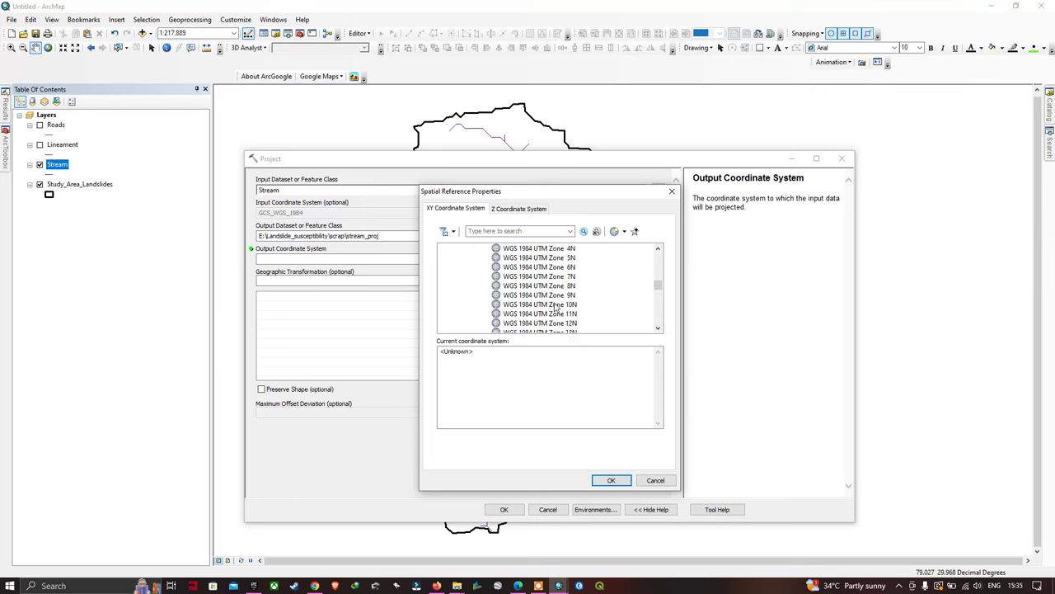
scroll(557, 307, down, 8)
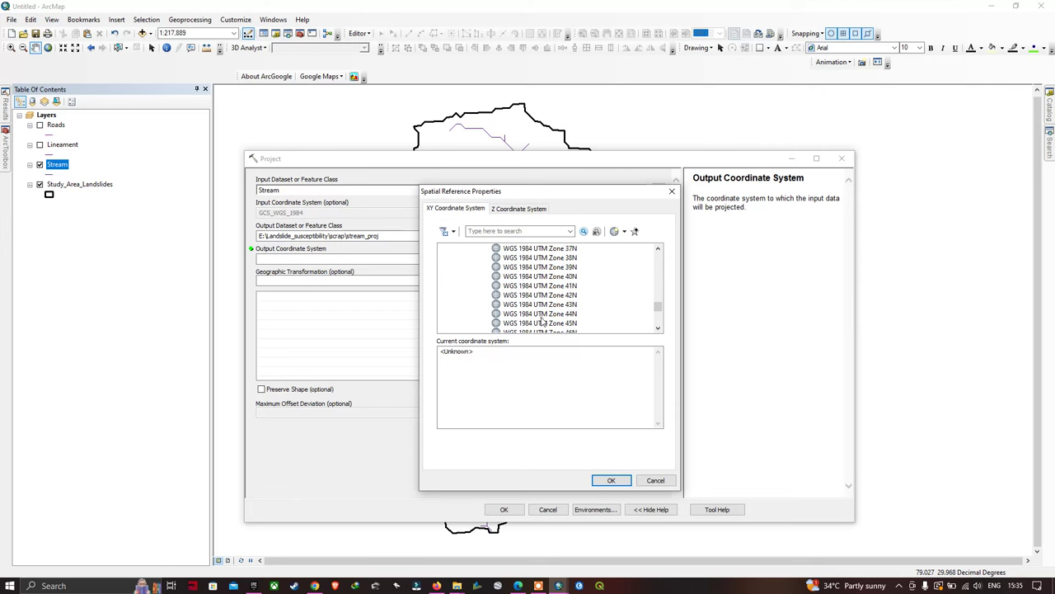
click(562, 314)
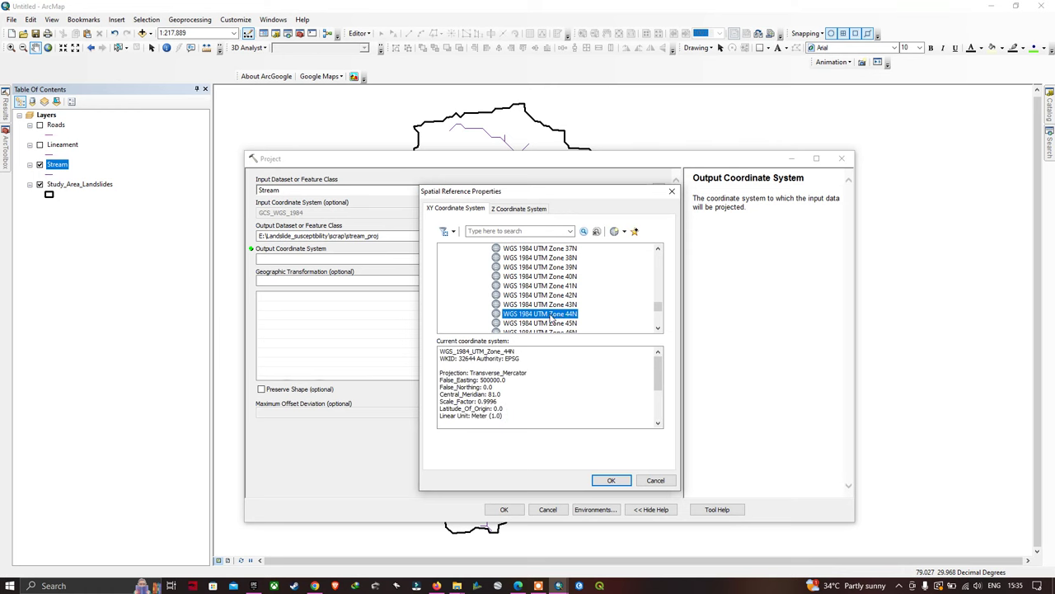
click(610, 480)
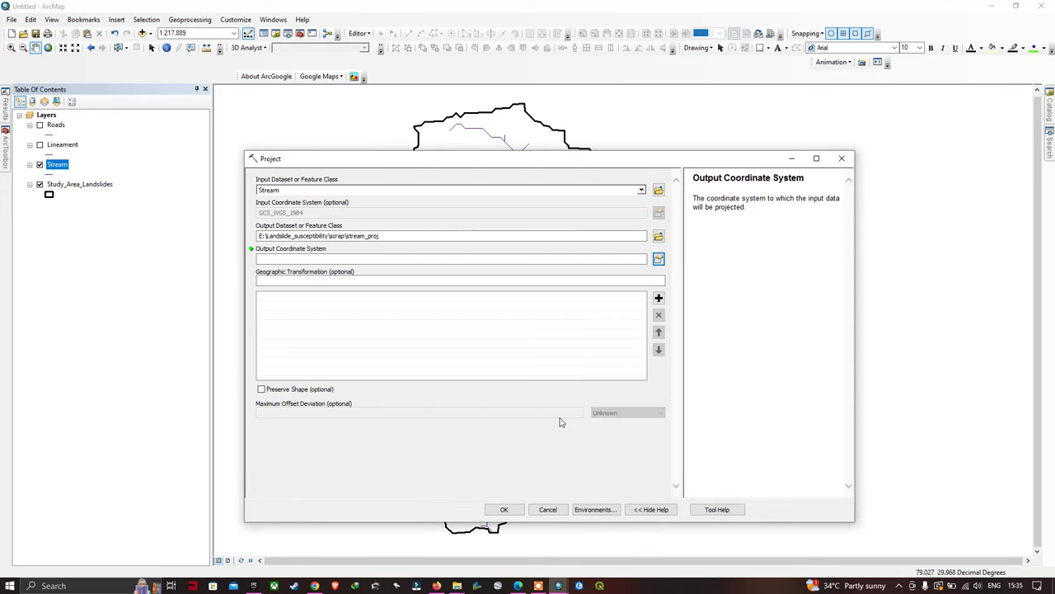
Step: Verify the study area's UTM zone in the browser, then run the Stream projection
key(alt+Tab)
click(505, 510)
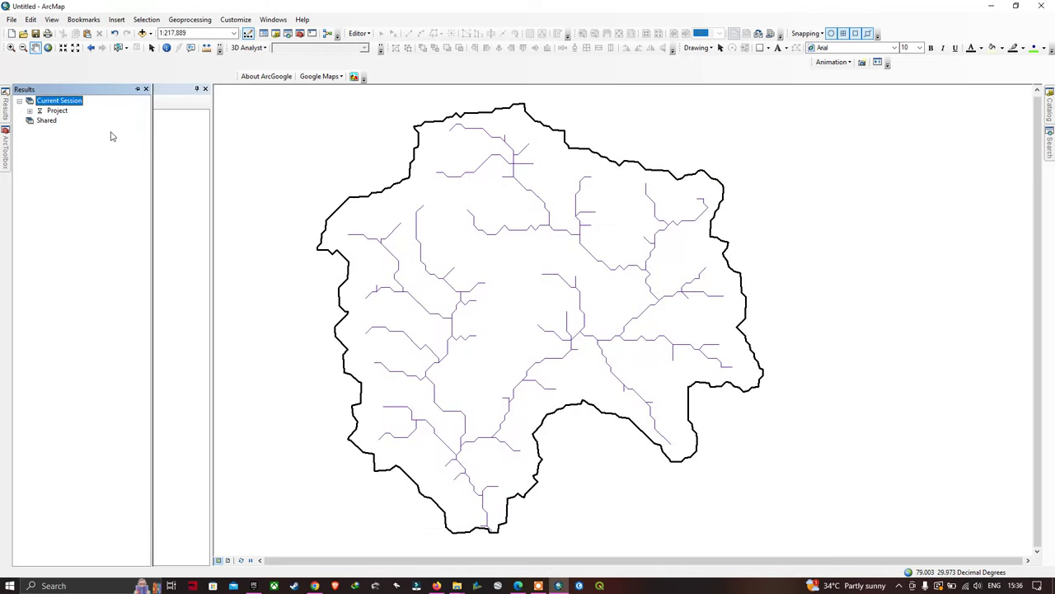
drag(427, 230, 415, 221)
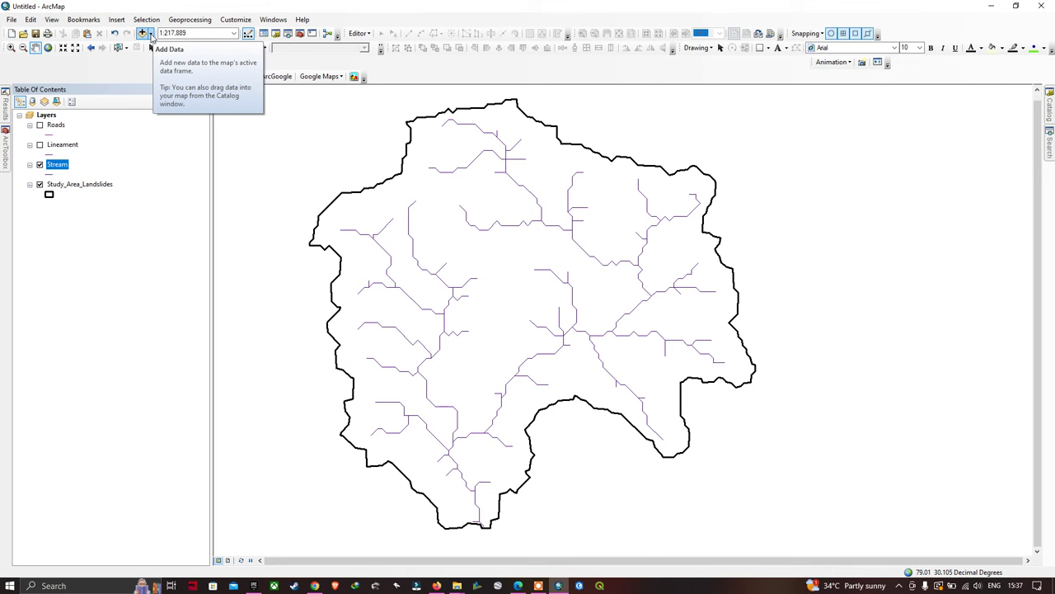
Step: Add stream_proj.shp from the scrap folder to the map
click(150, 34)
click(169, 42)
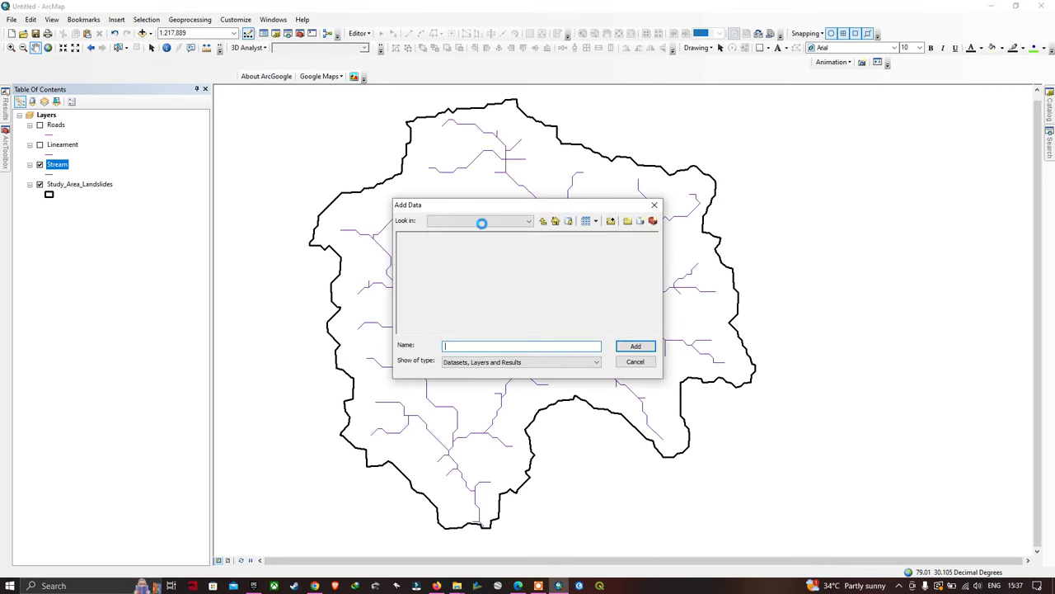
double_click(592, 237)
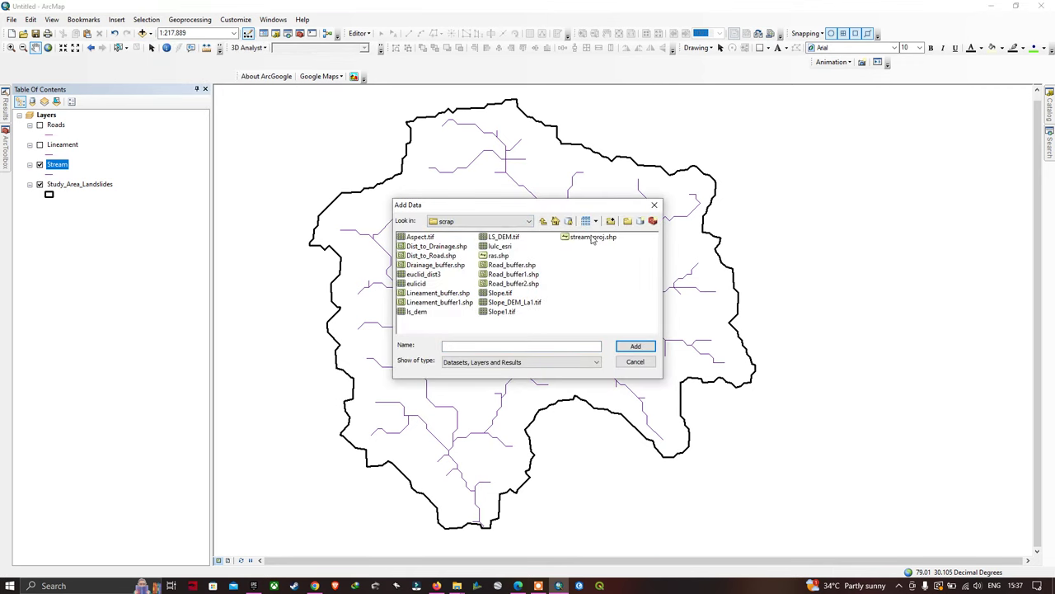
click(590, 239)
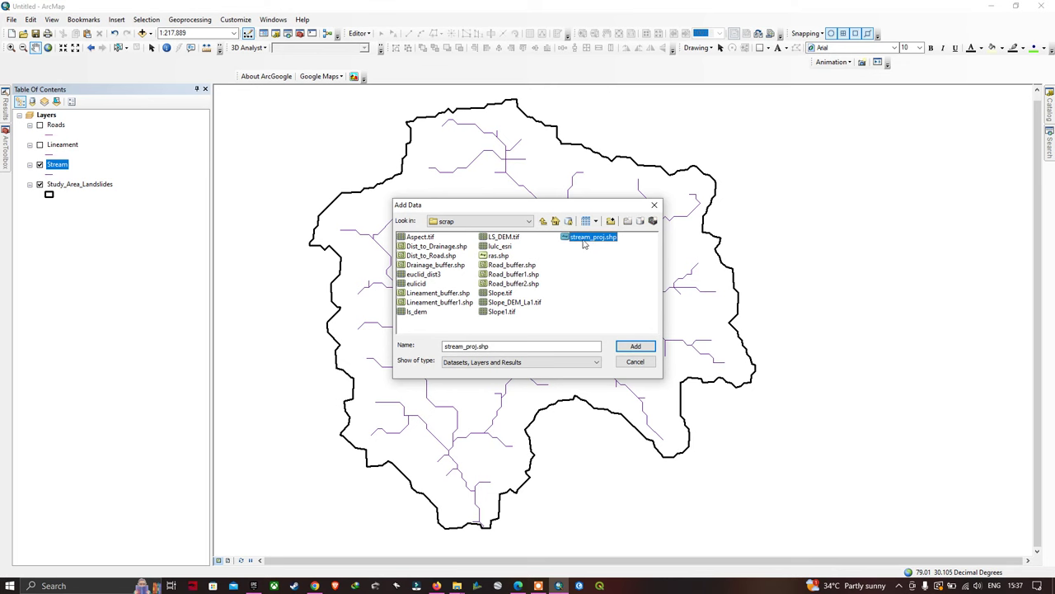
click(635, 345)
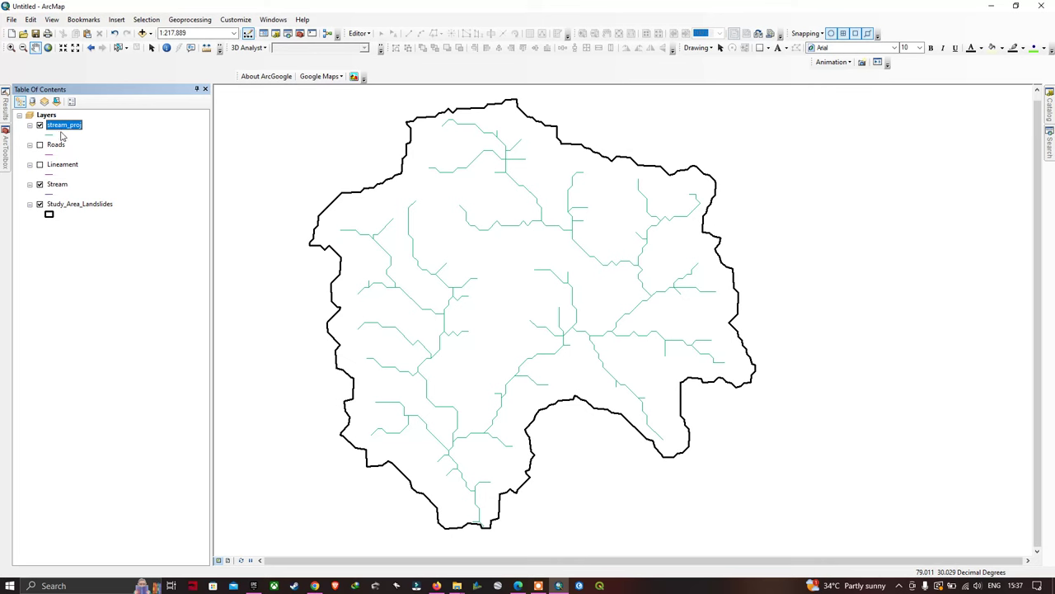
Step: Confirm in stream_proj's layer properties that it uses WGS_1984_UTM_Zone_44N
right_click(64, 125)
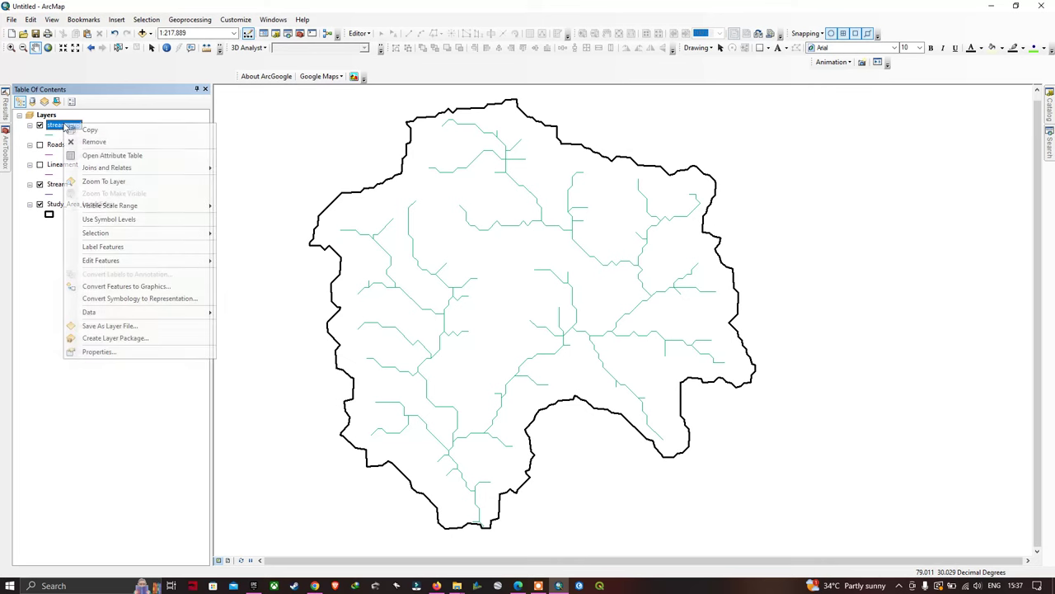
click(122, 352)
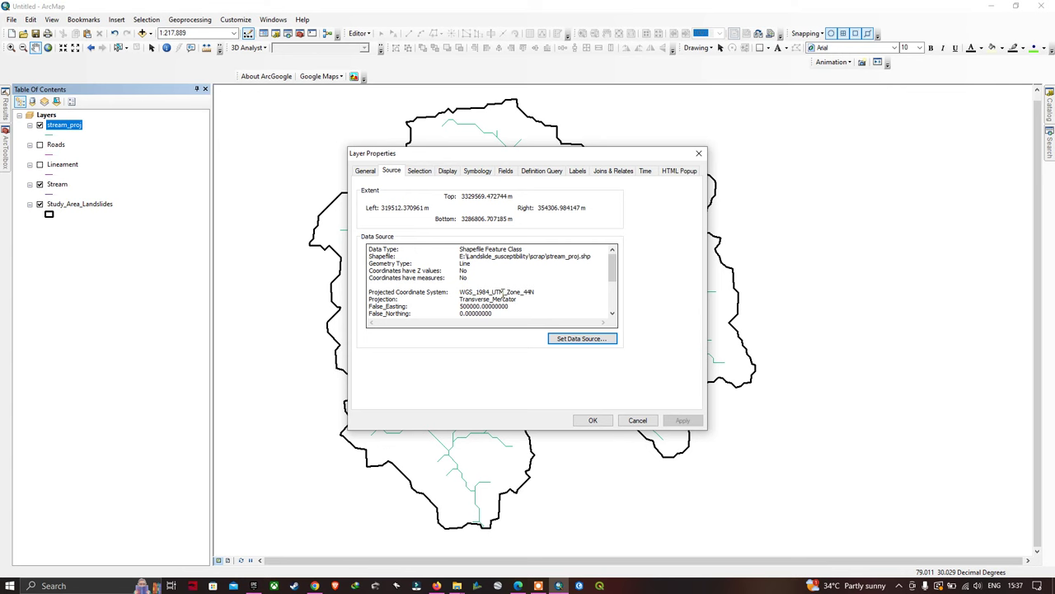
click(593, 420)
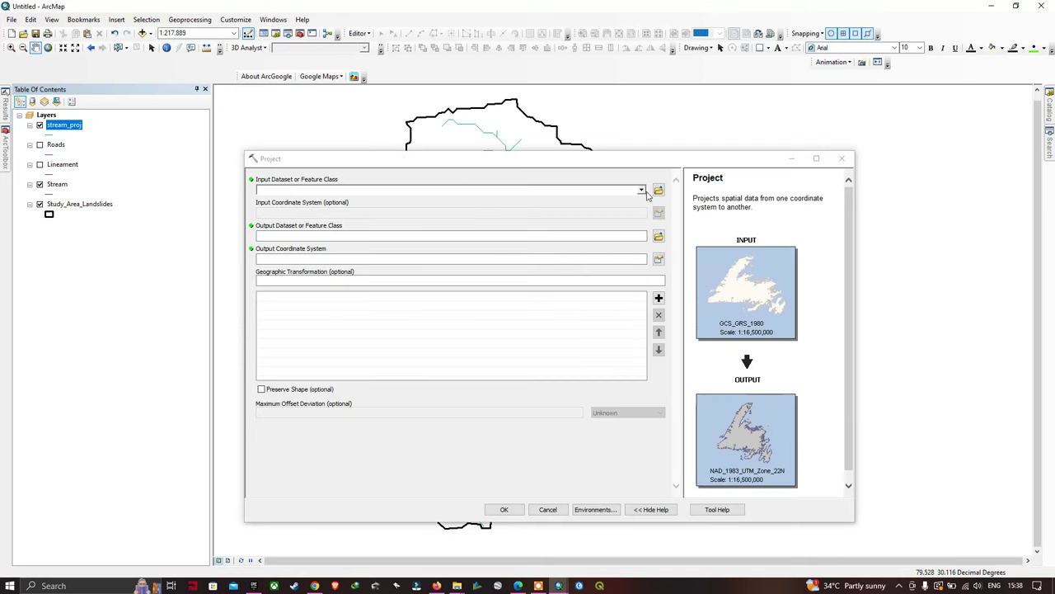
Step: Project Roads to WGS 1984 UTM Zone 44N as Roads_proj
click(641, 189)
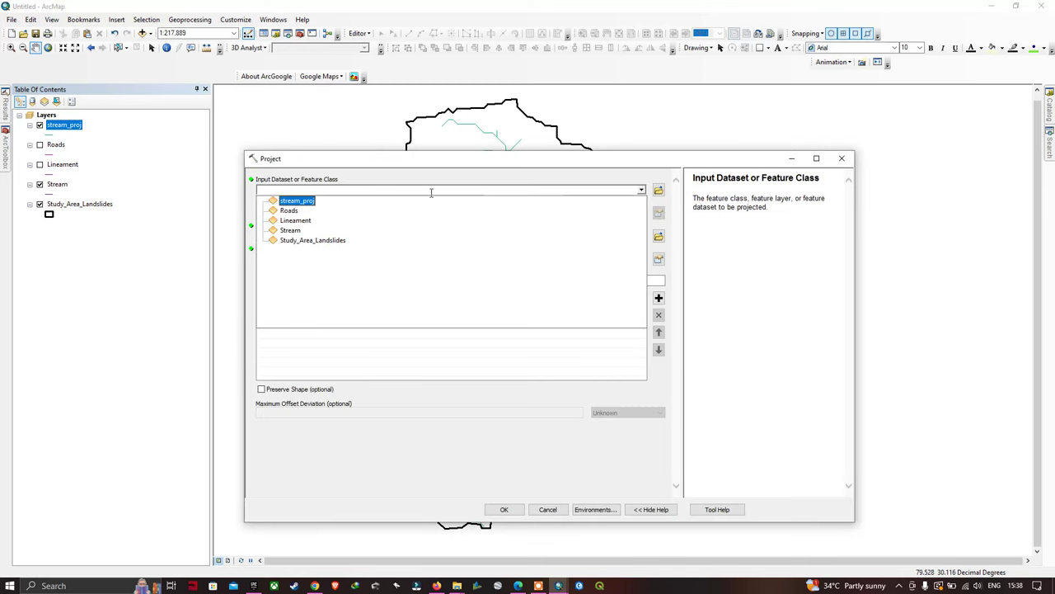
click(290, 211)
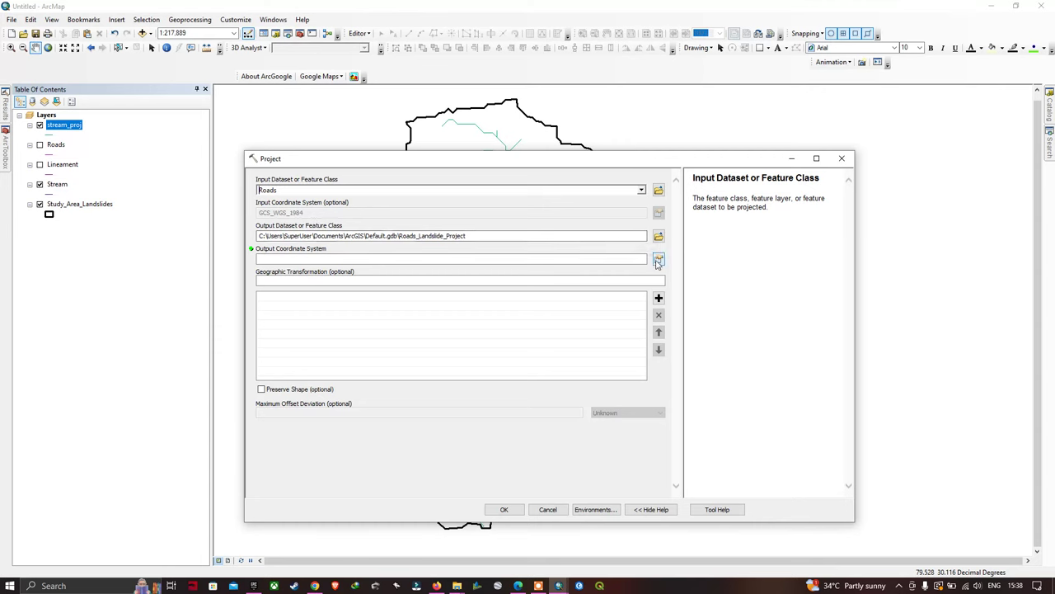
click(658, 260)
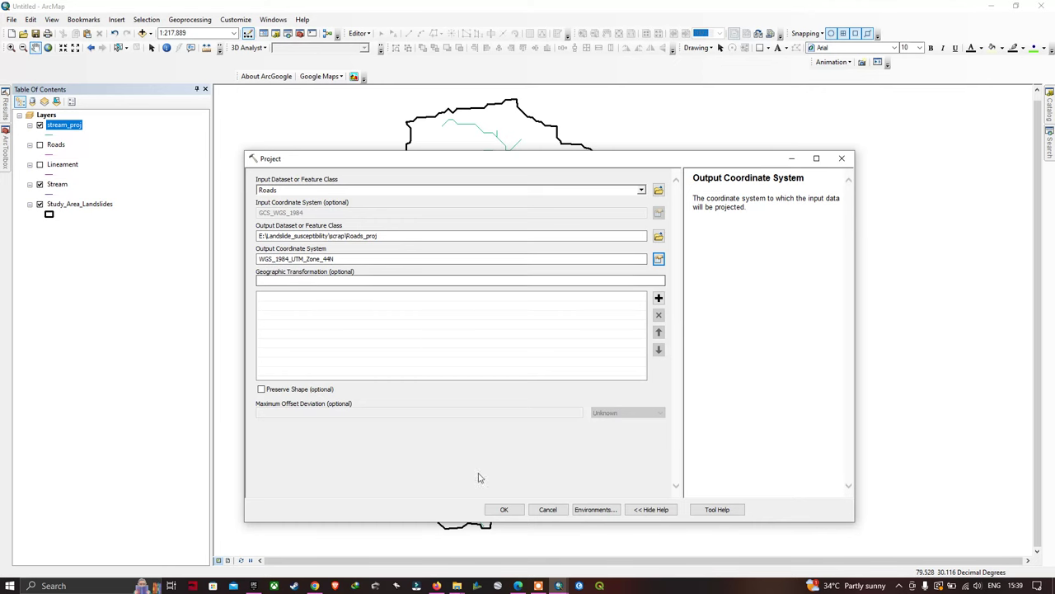
click(504, 509)
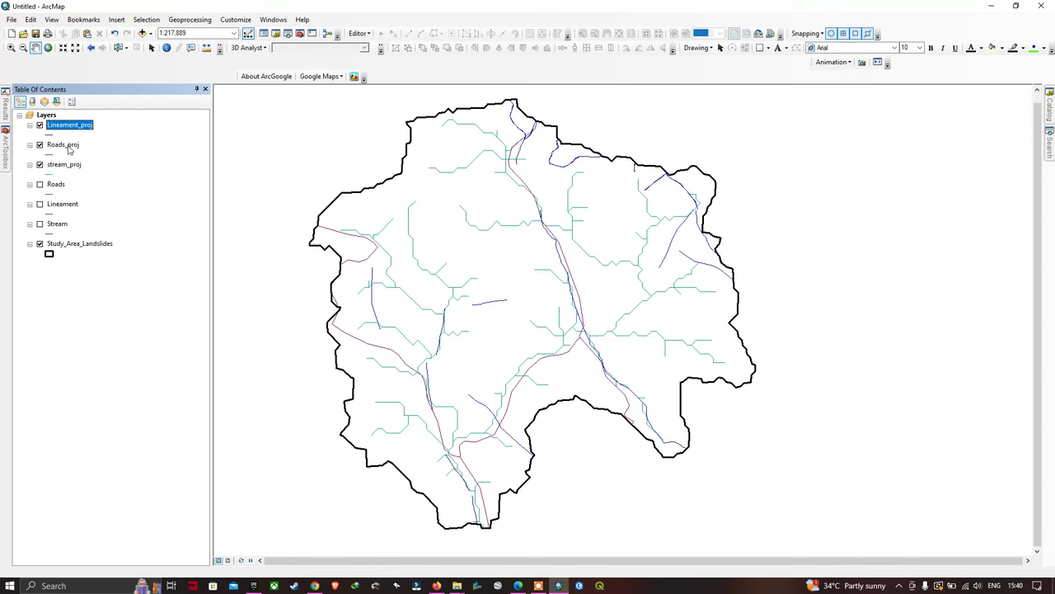
Step: Remove the unprojected Roads, Lineament and Stream layers and bring up ArcToolbox
right_click(56, 184)
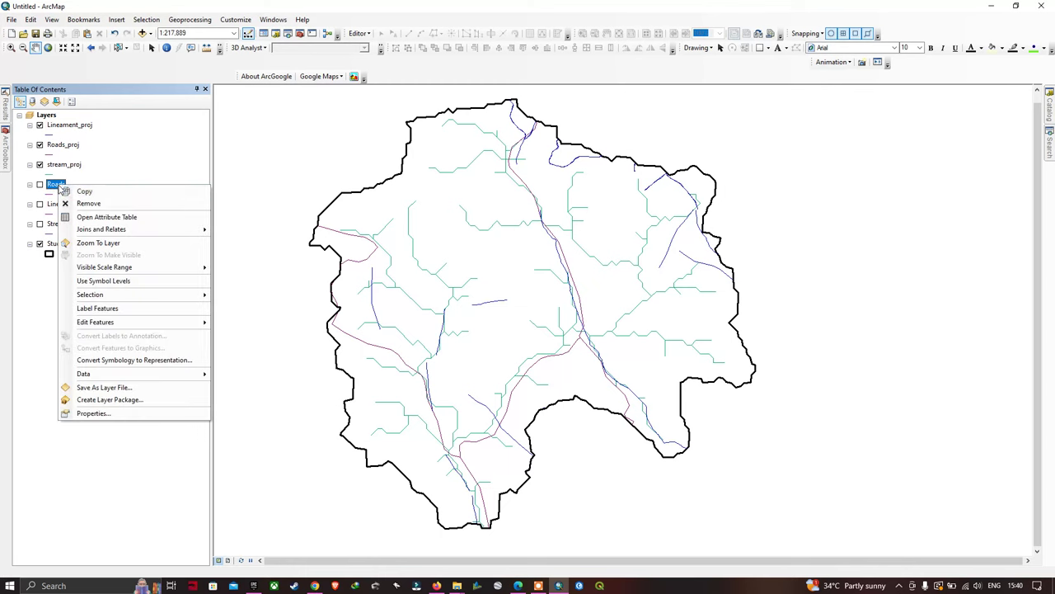
click(119, 176)
click(54, 185)
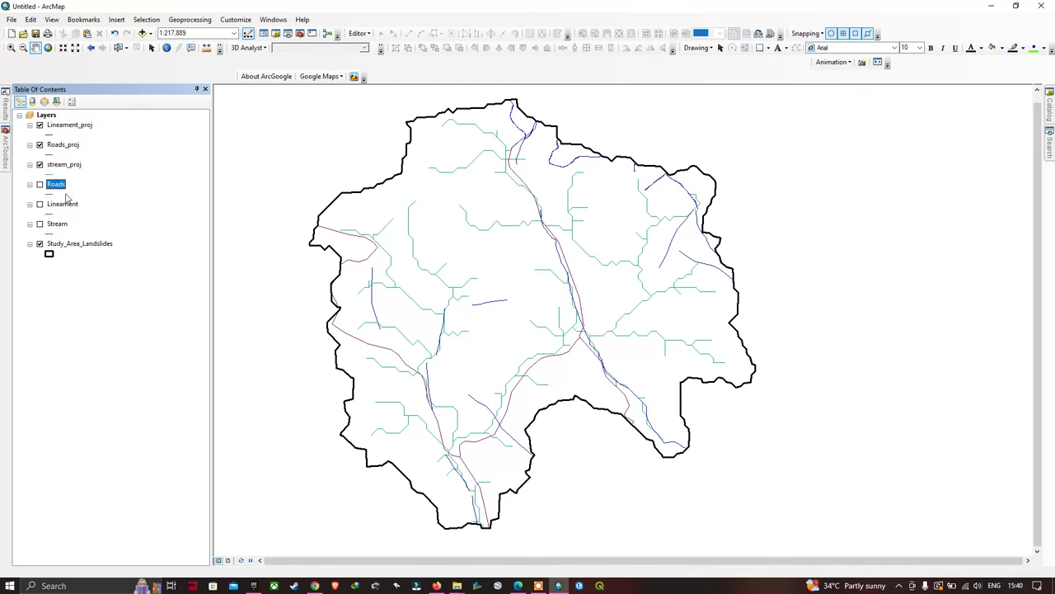
ctrl+click(64, 203)
ctrl+click(66, 221)
right_click(66, 211)
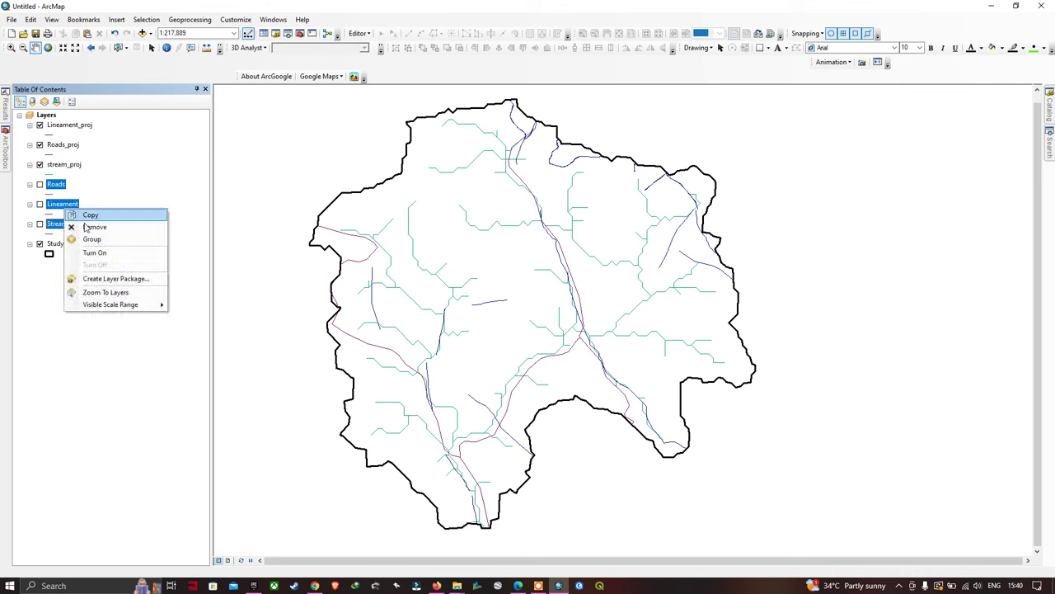
click(87, 225)
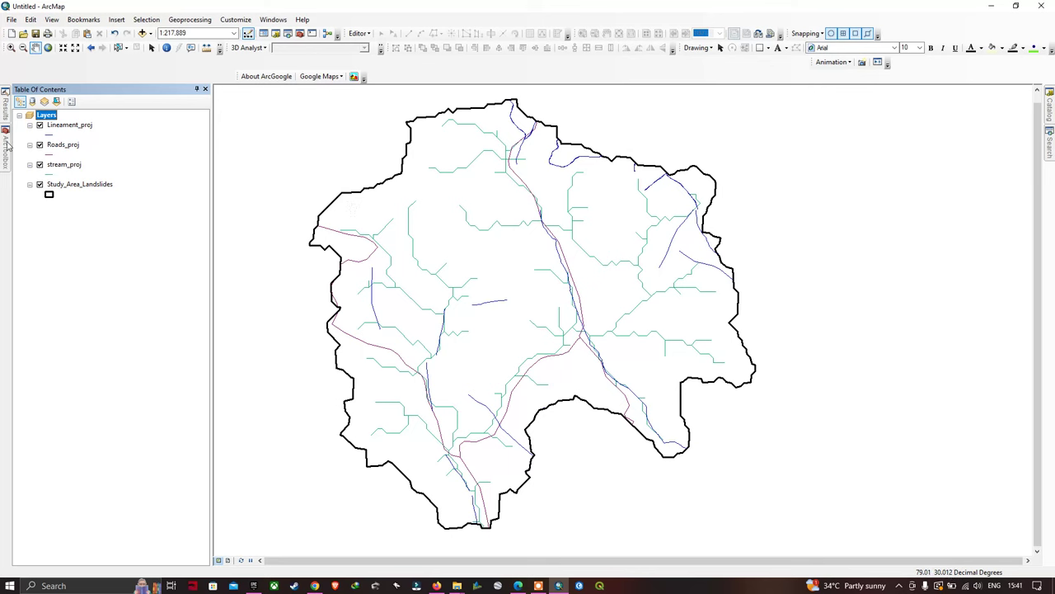
click(299, 32)
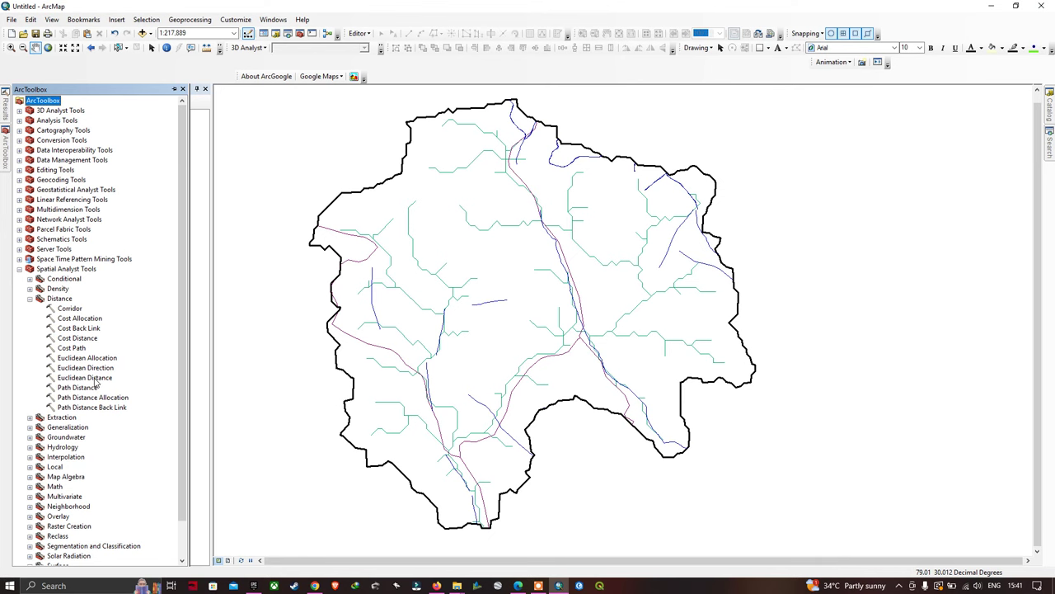
Step: Run Euclidean Distance from stream_proj to Final\Dist_to_str with output cell size 30
double_click(91, 377)
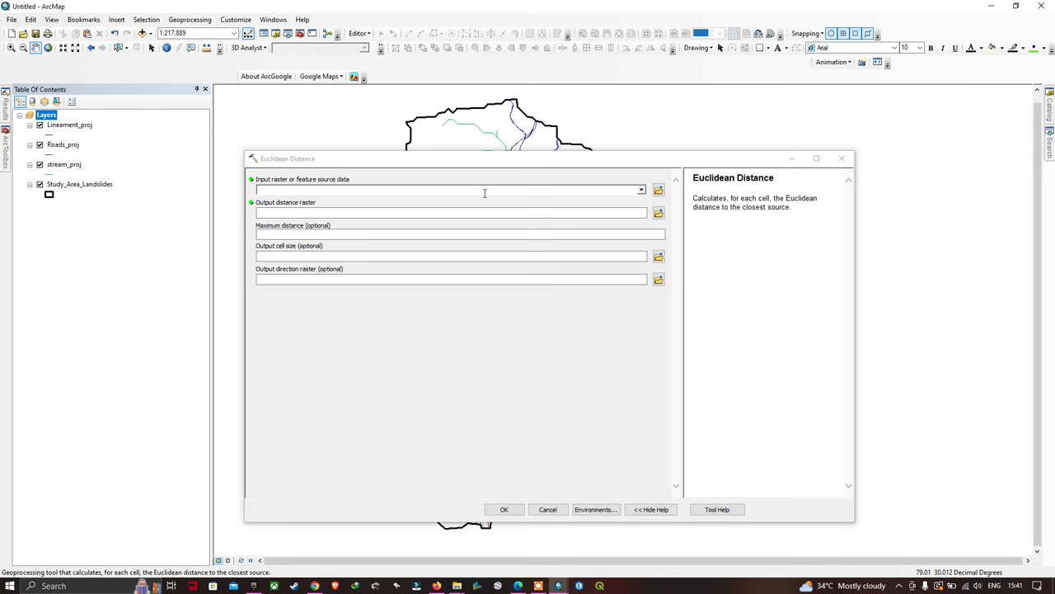
click(642, 190)
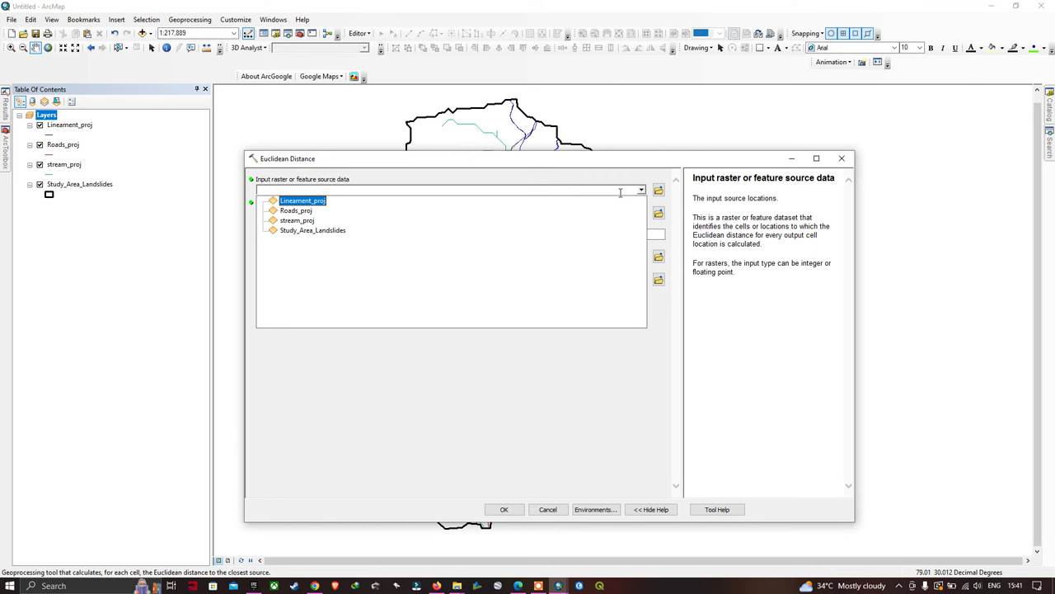
click(302, 221)
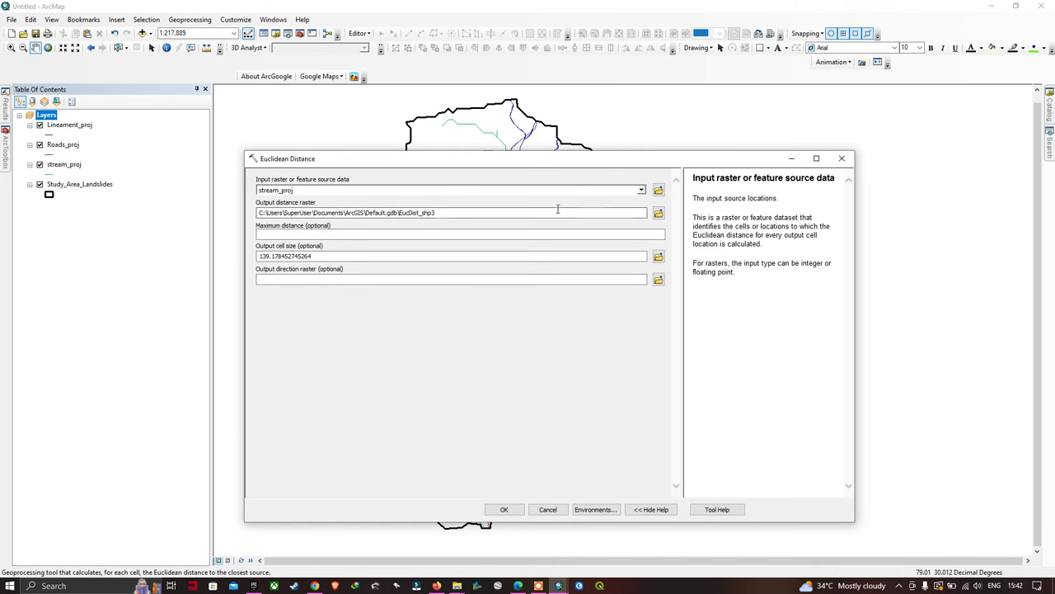
click(658, 213)
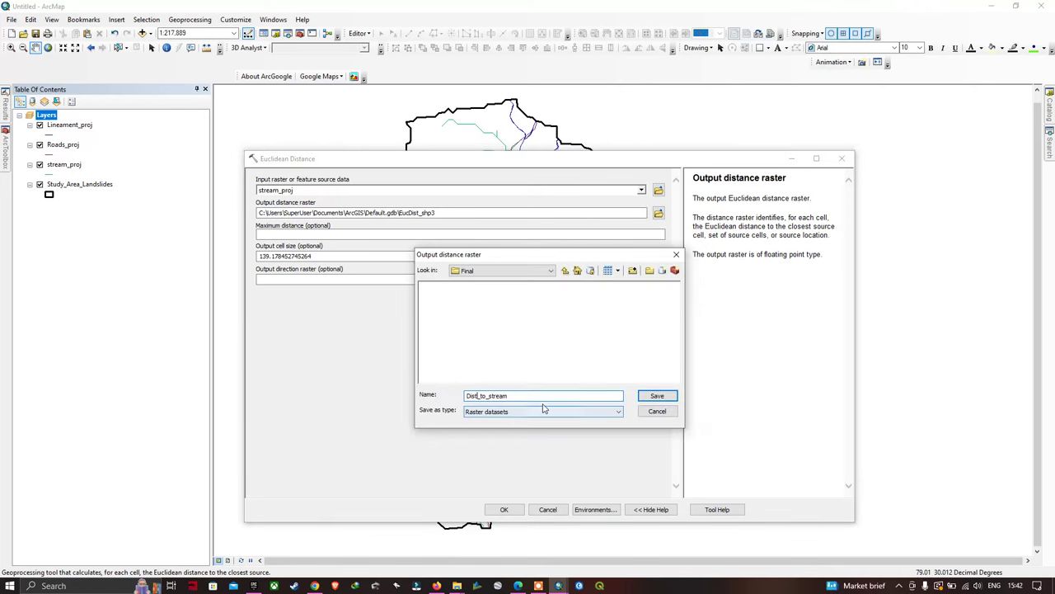
click(657, 396)
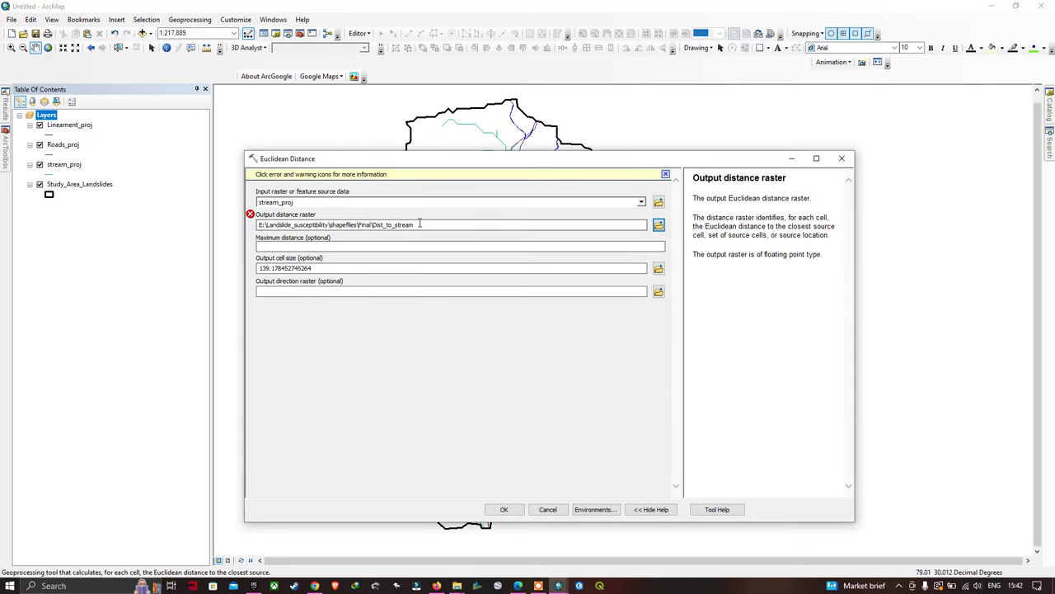
mouse_move(251, 218)
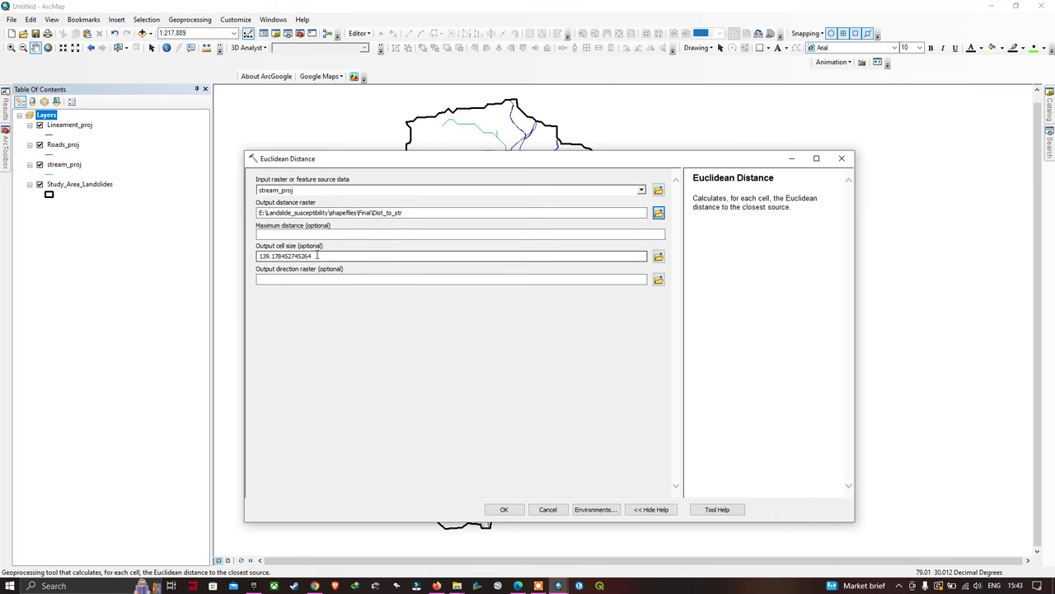
drag(317, 256, 258, 257)
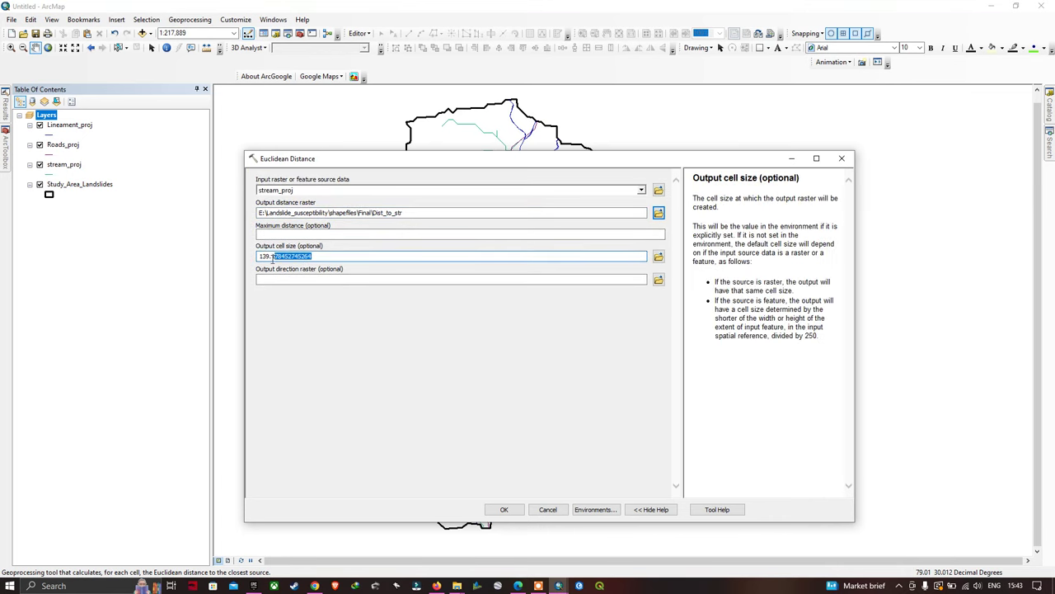
text(30)
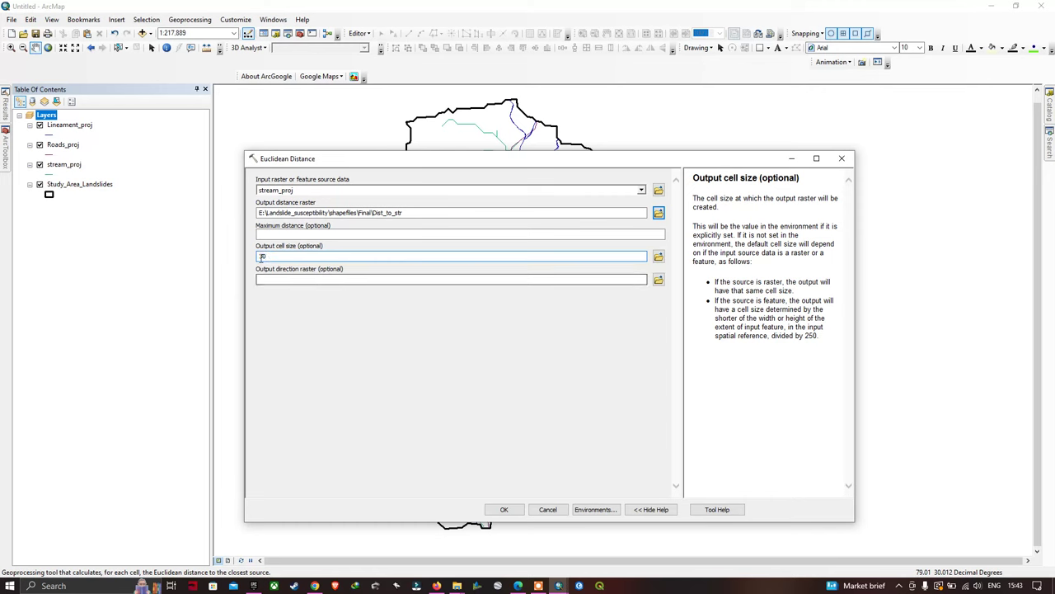
Step: Set both Processing Extent and Raster Analysis Mask to Study_Area_Landslides in Environments
click(597, 509)
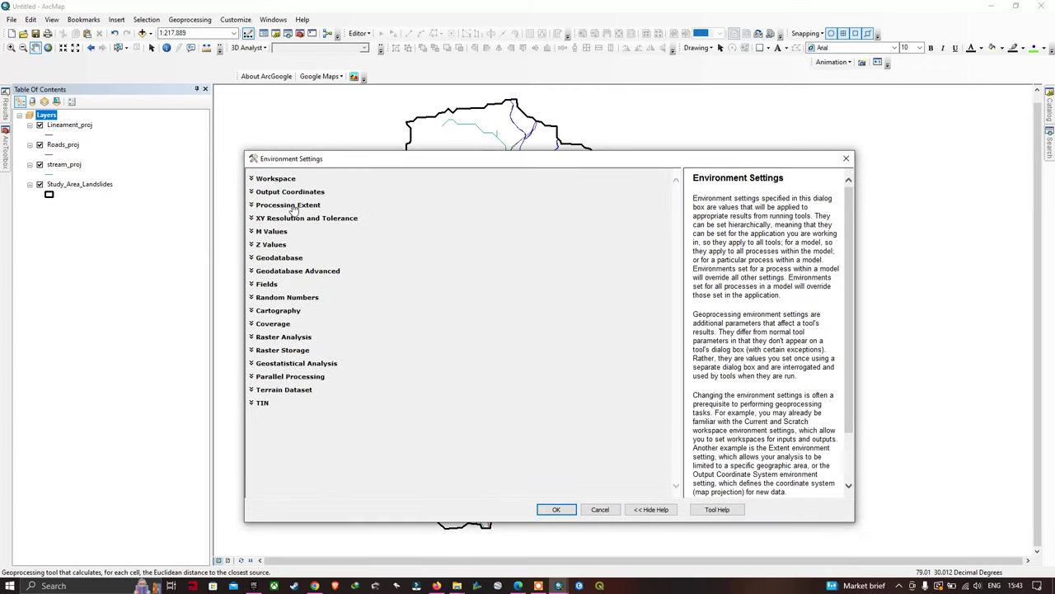
click(293, 205)
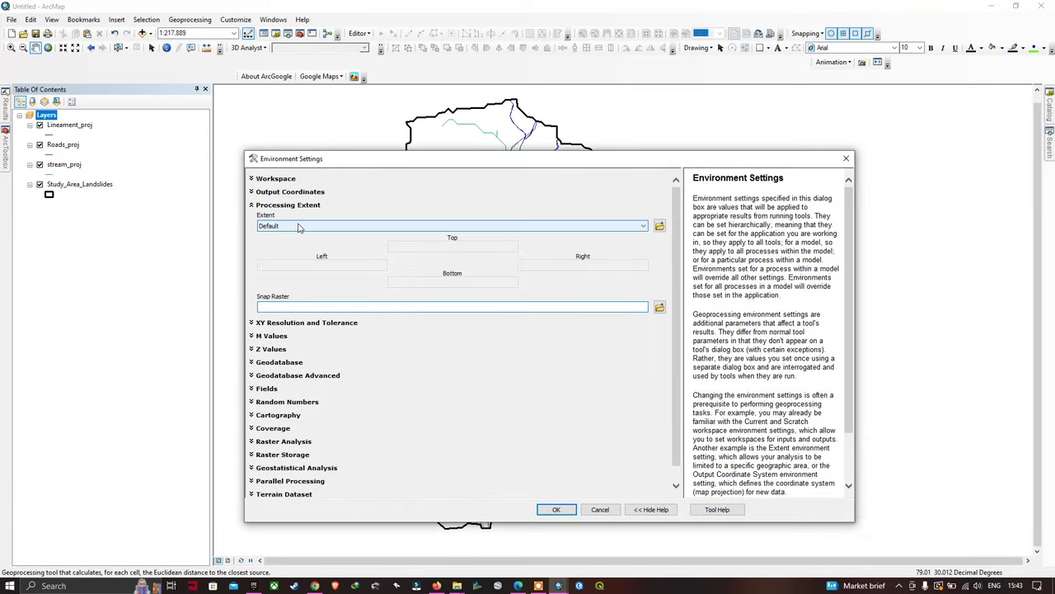
click(299, 228)
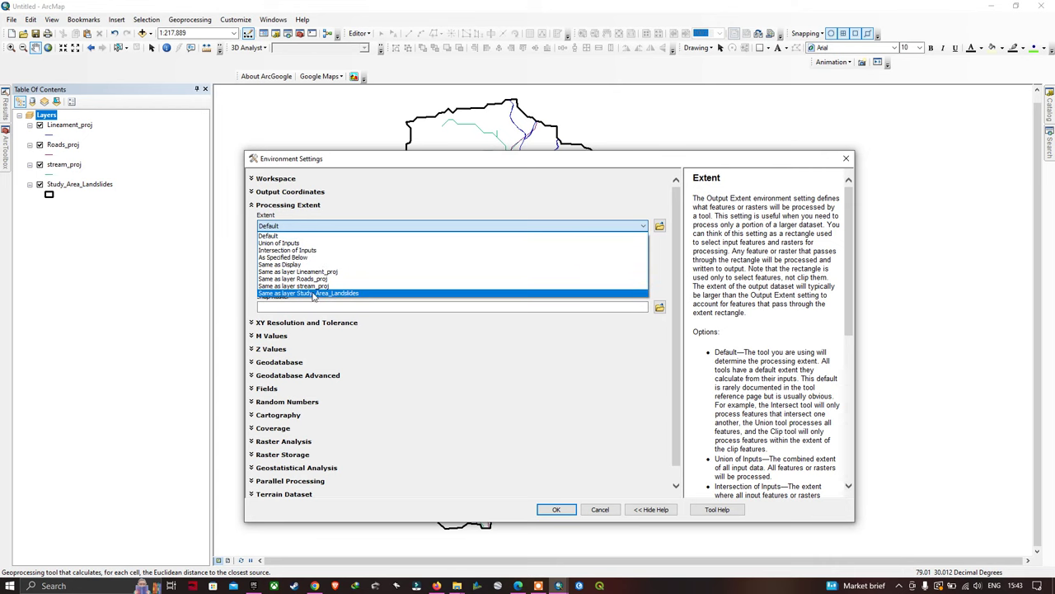
click(327, 294)
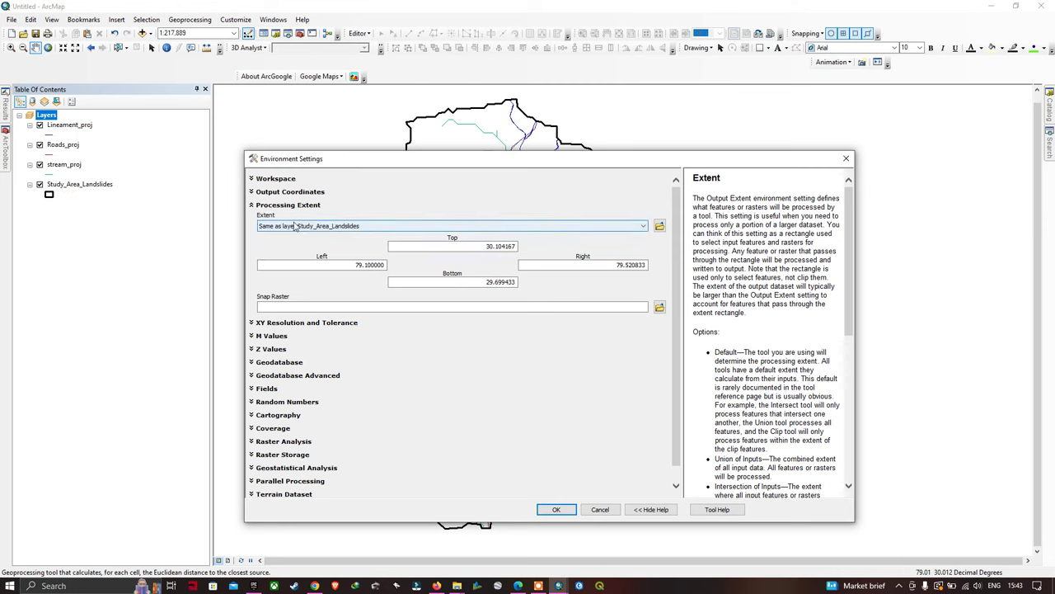
click(280, 442)
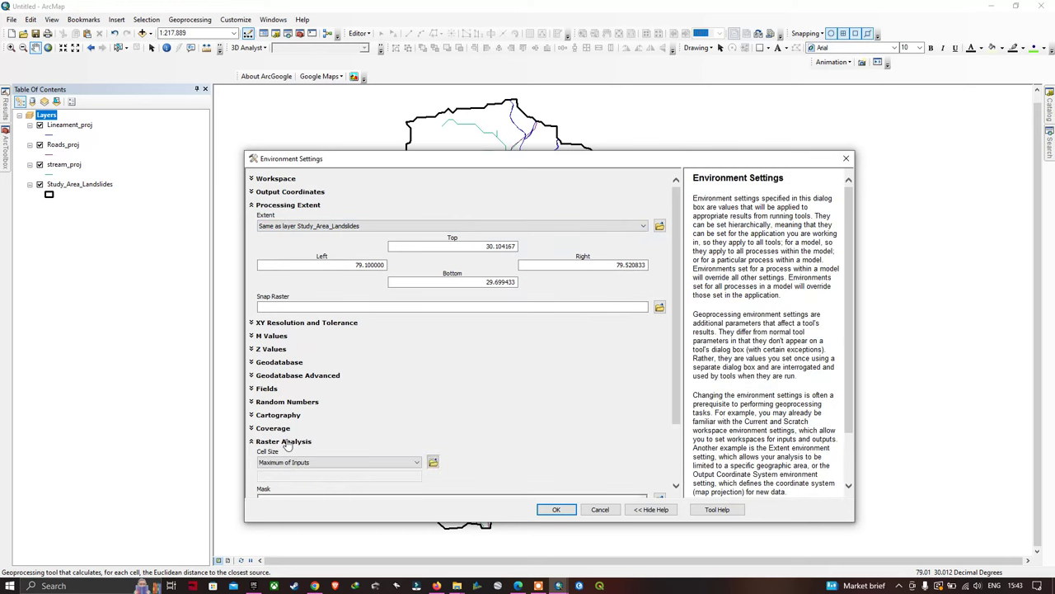
click(640, 423)
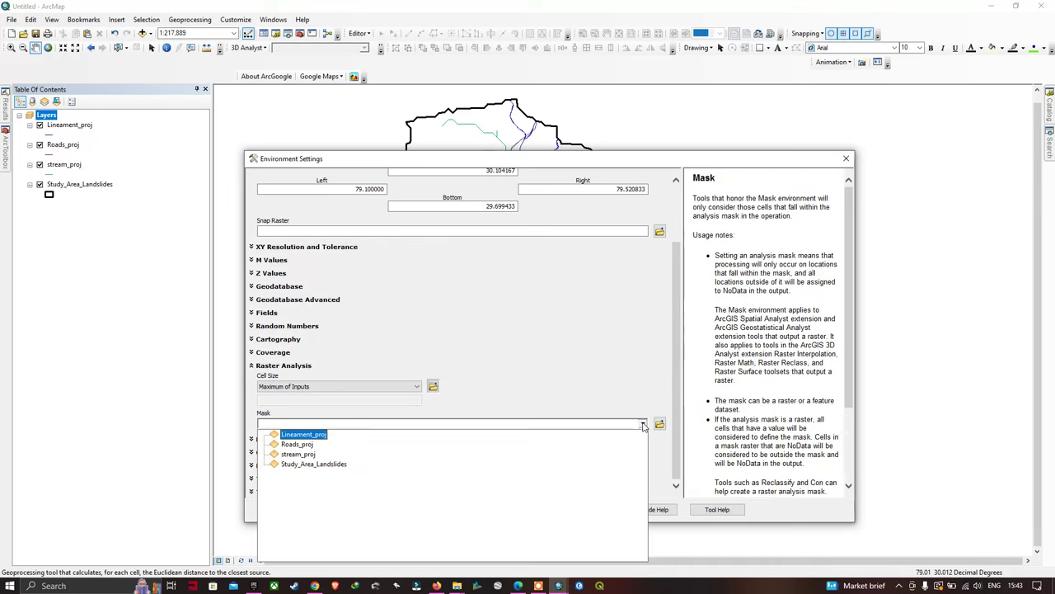
click(314, 464)
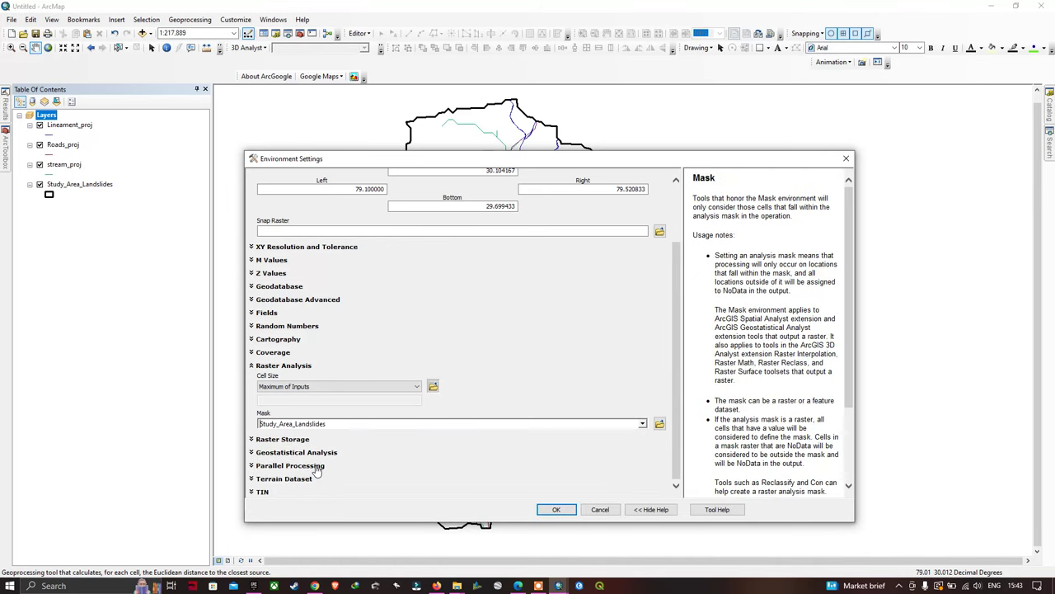
click(557, 510)
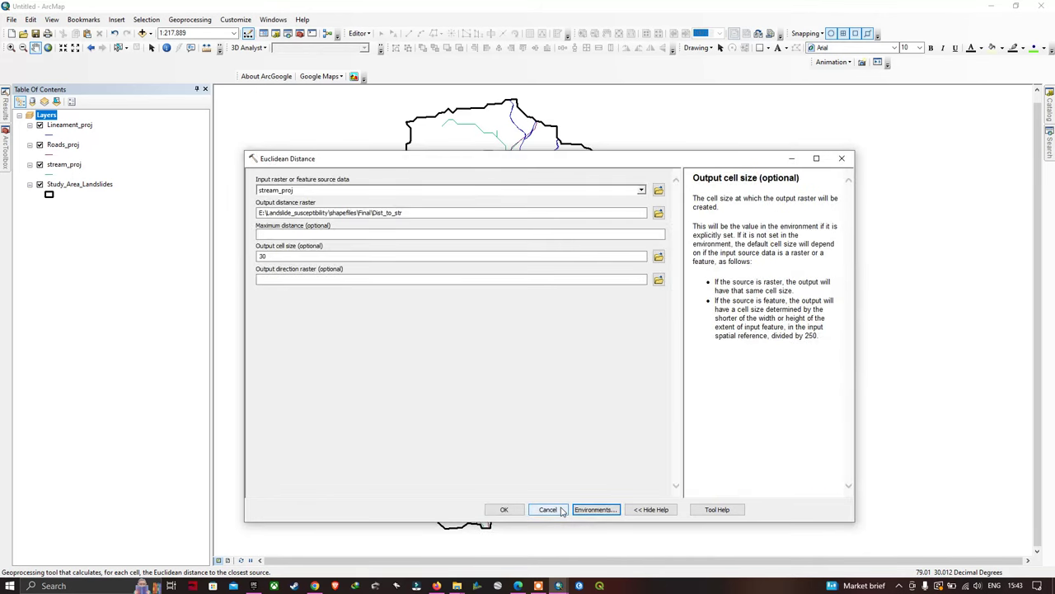
Step: Run Euclidean Distance to add the clipped Dist_to_str raster, ranging 0 to about 4,137 m
click(504, 509)
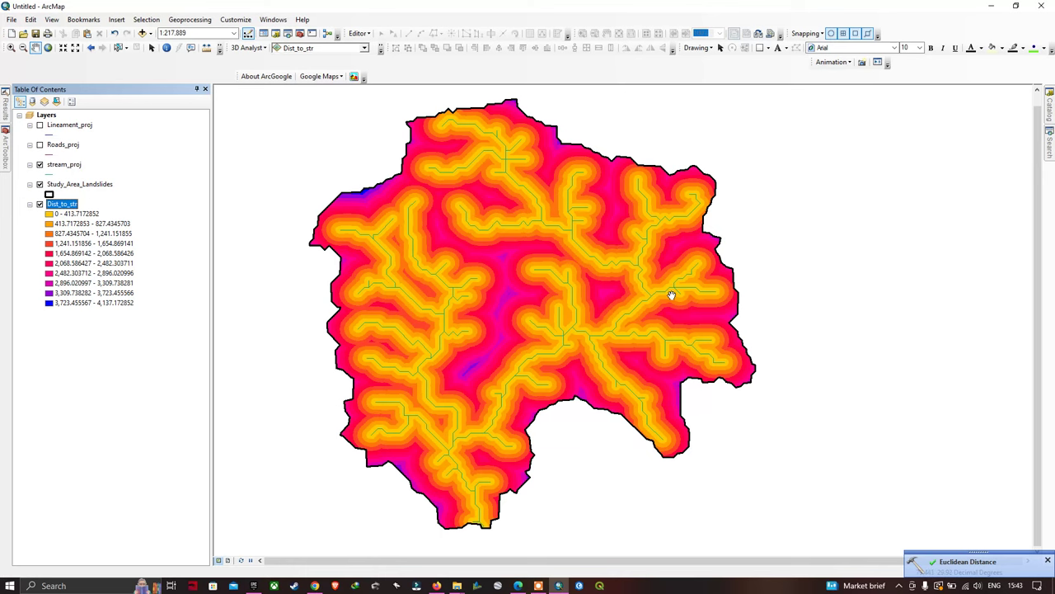
drag(492, 234, 513, 231)
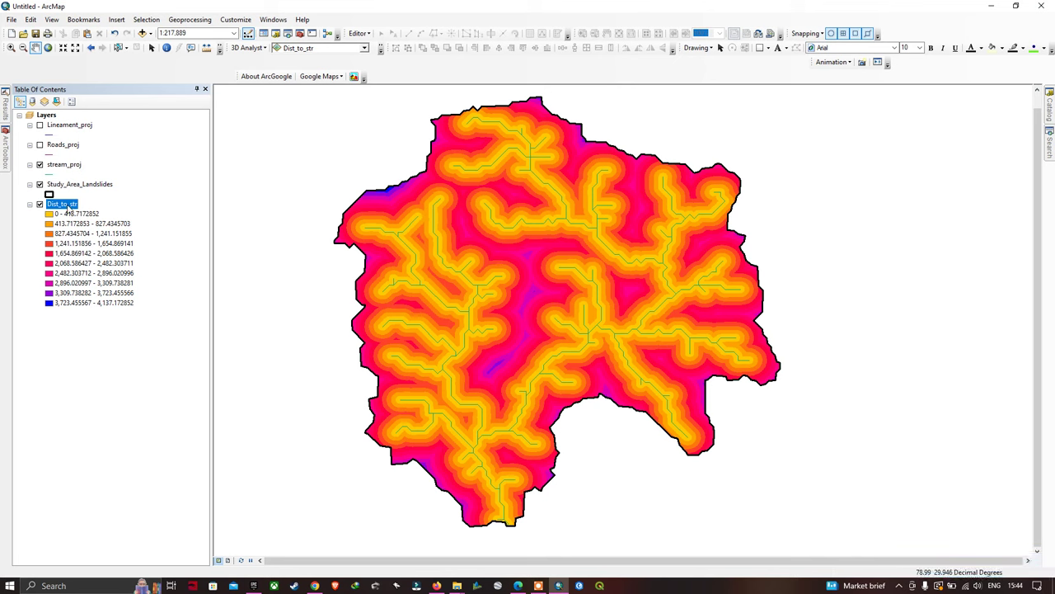
Step: Give Dist_to_str five manually classified bands with breaks 250, 500, 750, 1000 and 2000
right_click(68, 206)
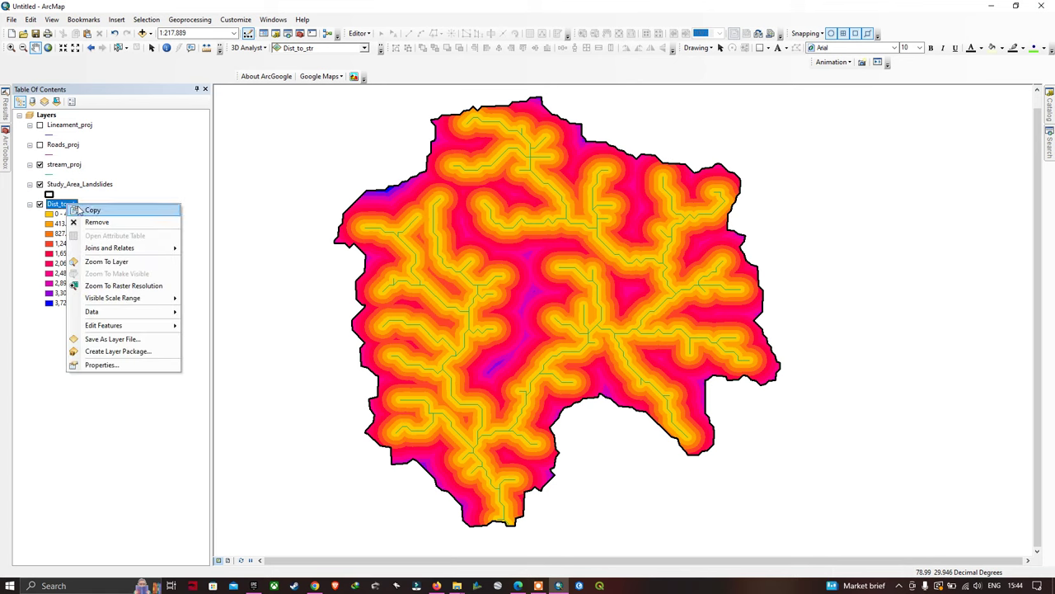
click(100, 364)
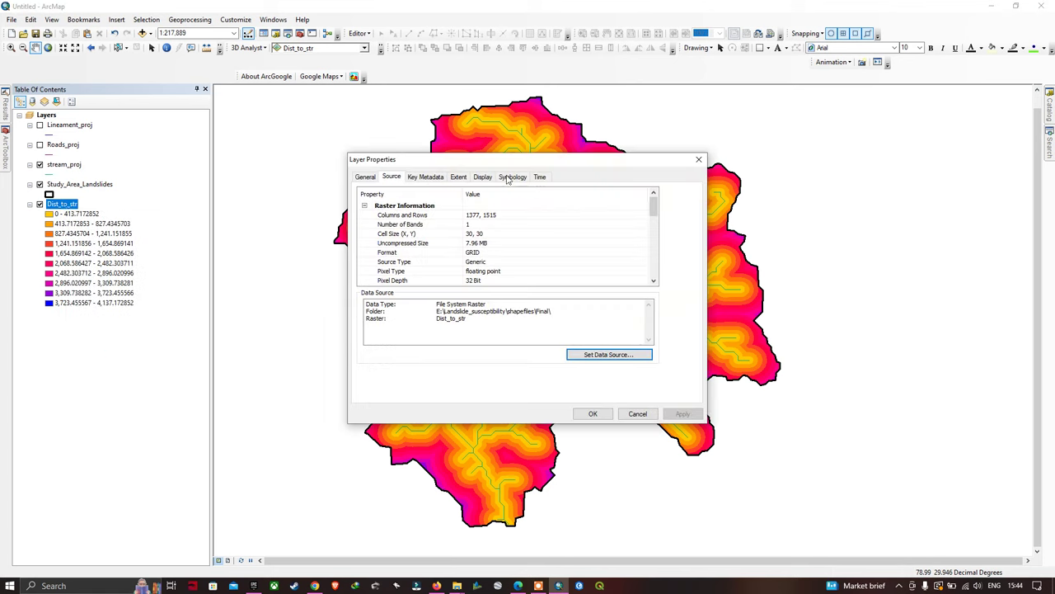
click(699, 159)
right_click(74, 205)
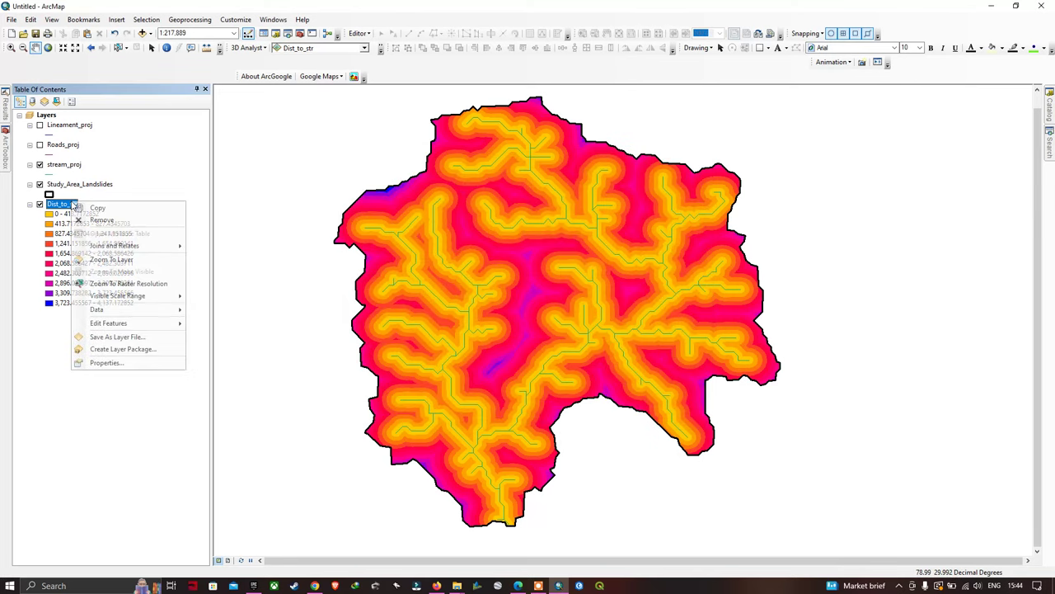
click(100, 363)
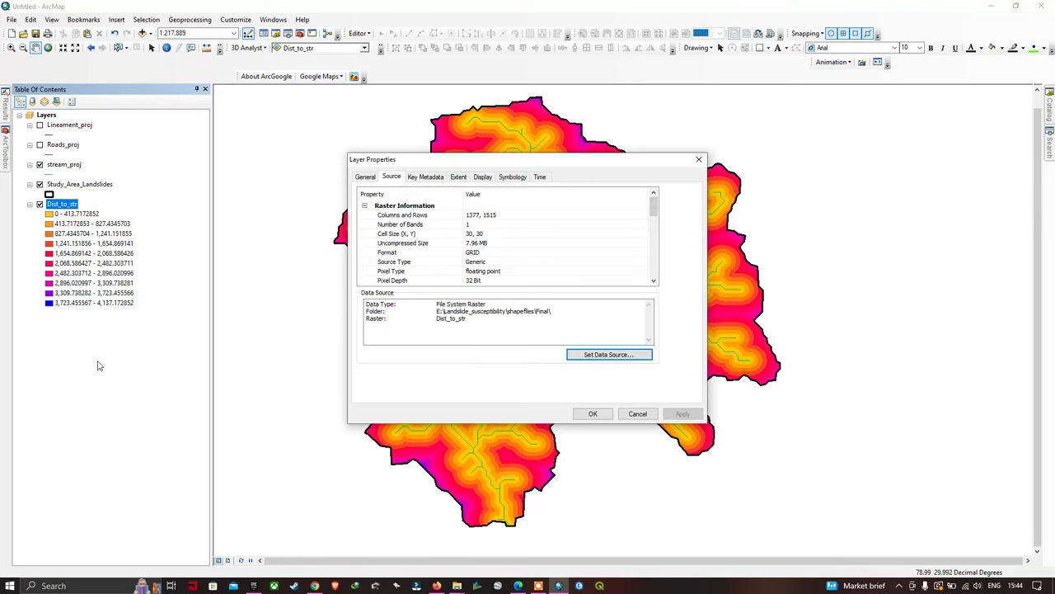
click(513, 176)
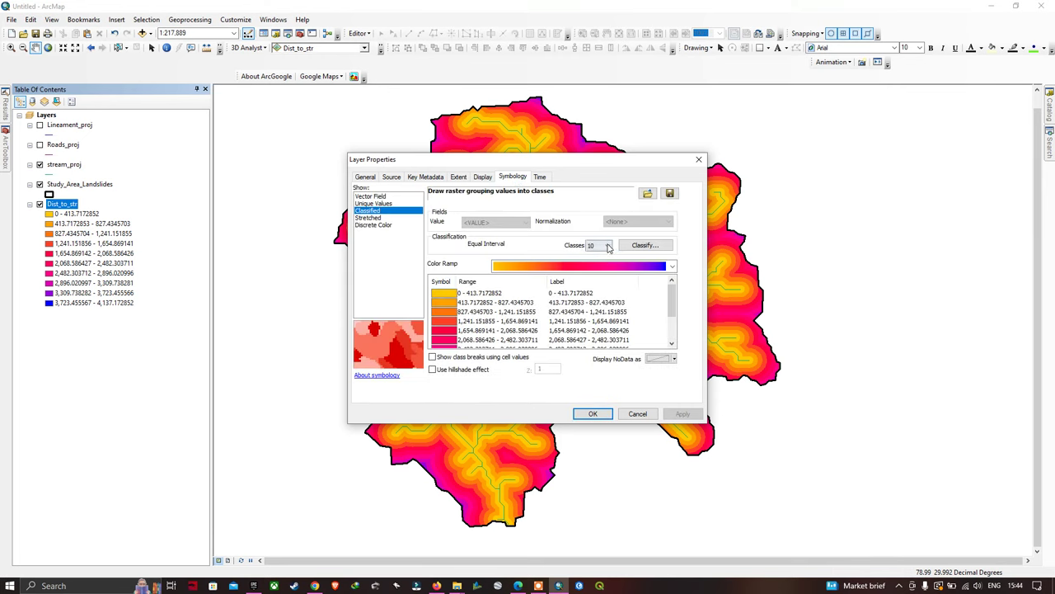
click(608, 246)
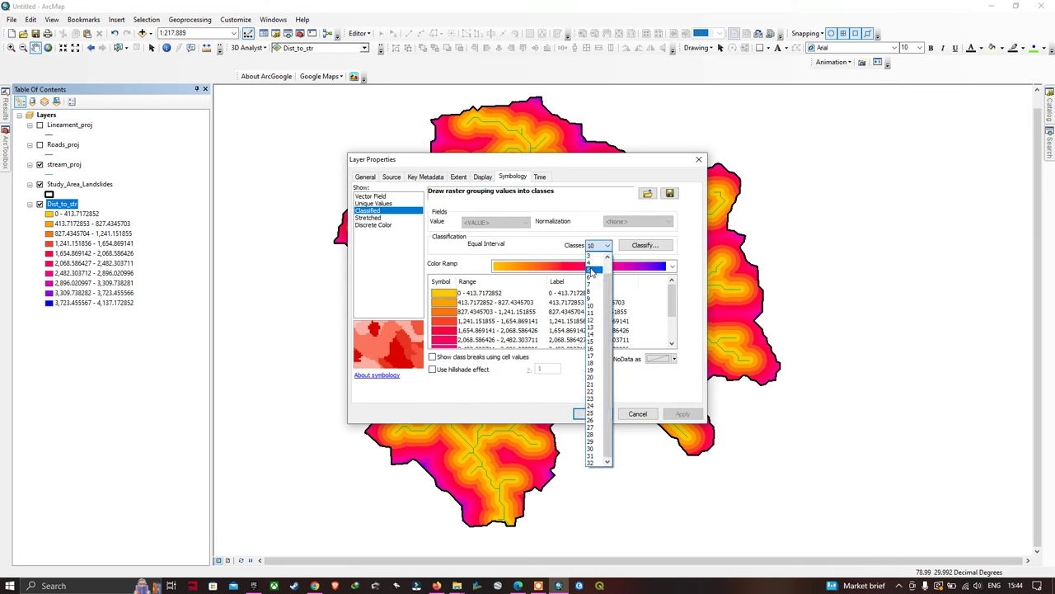
click(590, 271)
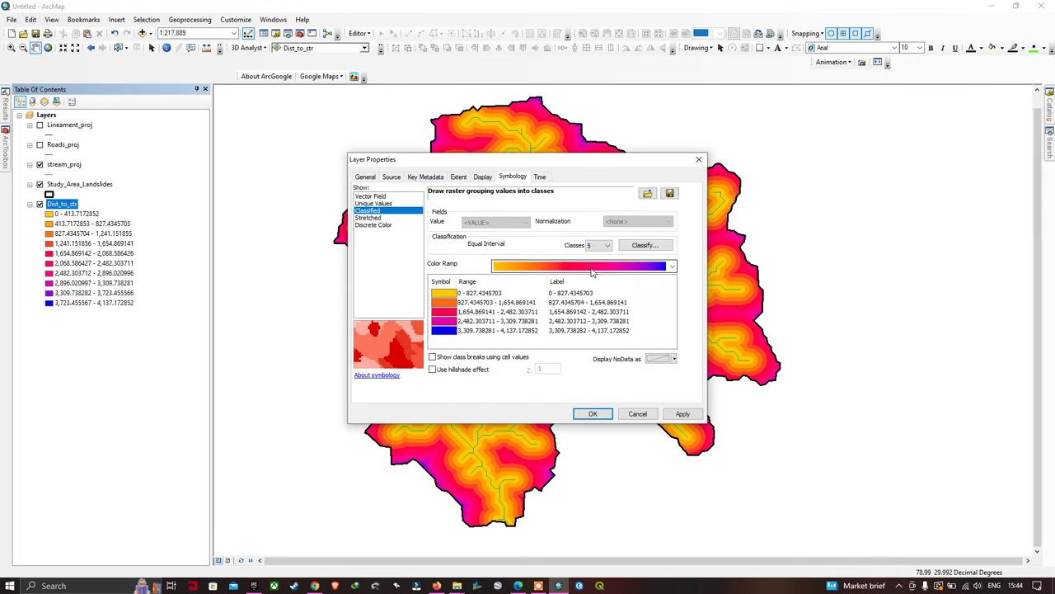
click(651, 244)
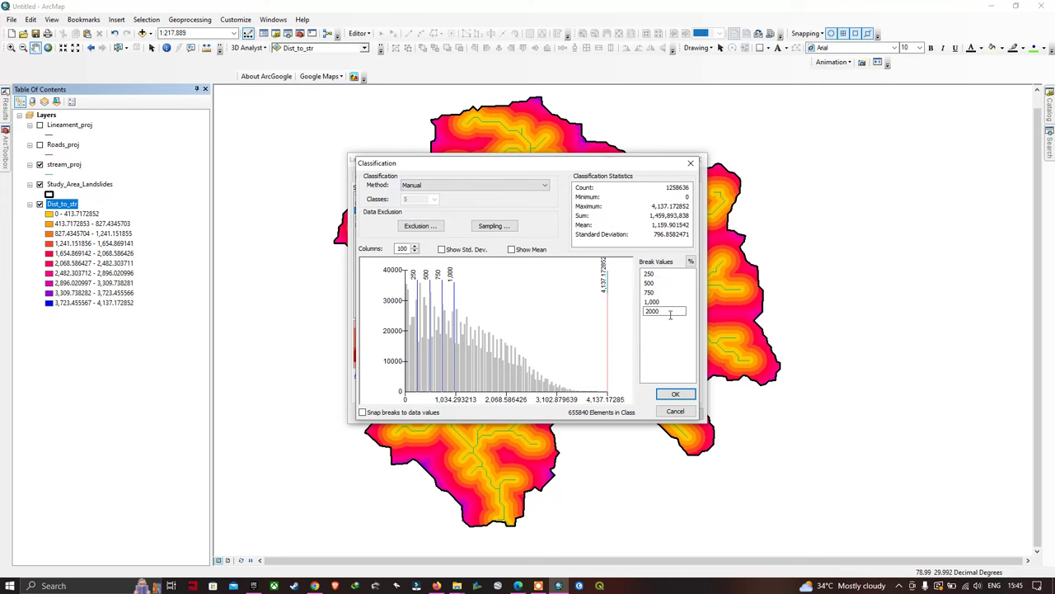
click(676, 394)
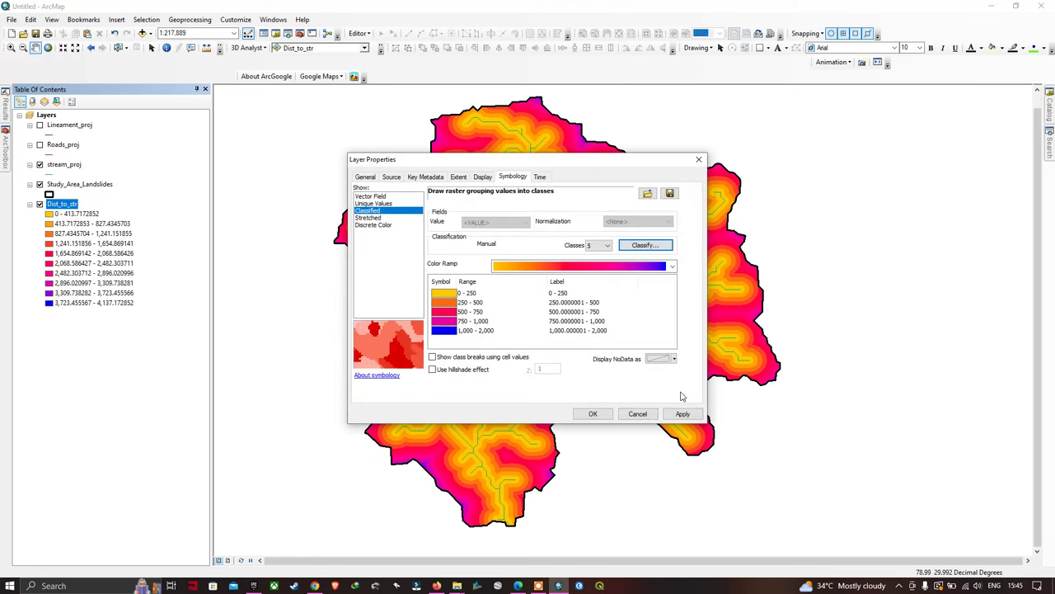
click(593, 414)
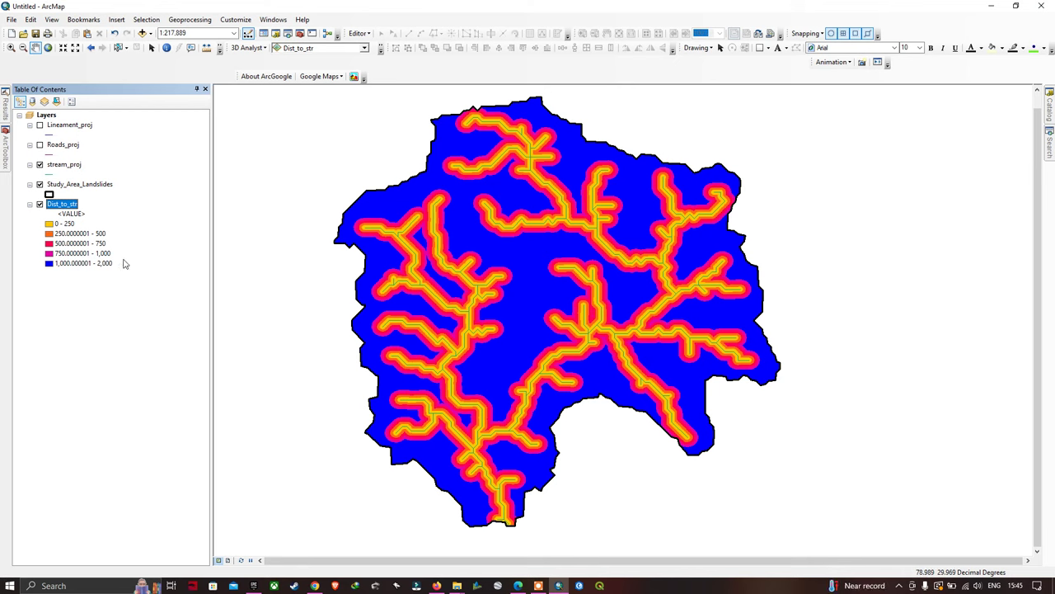
Step: Set up Euclidean Distance with Roads_proj as source and output dist_to_road in Final
click(299, 237)
click(6, 146)
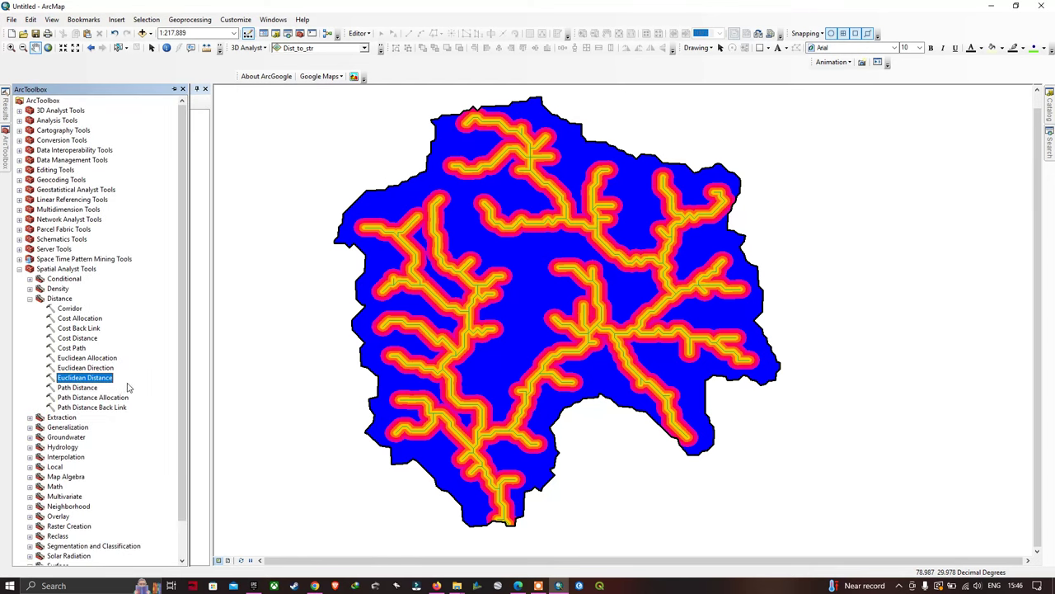
double_click(93, 376)
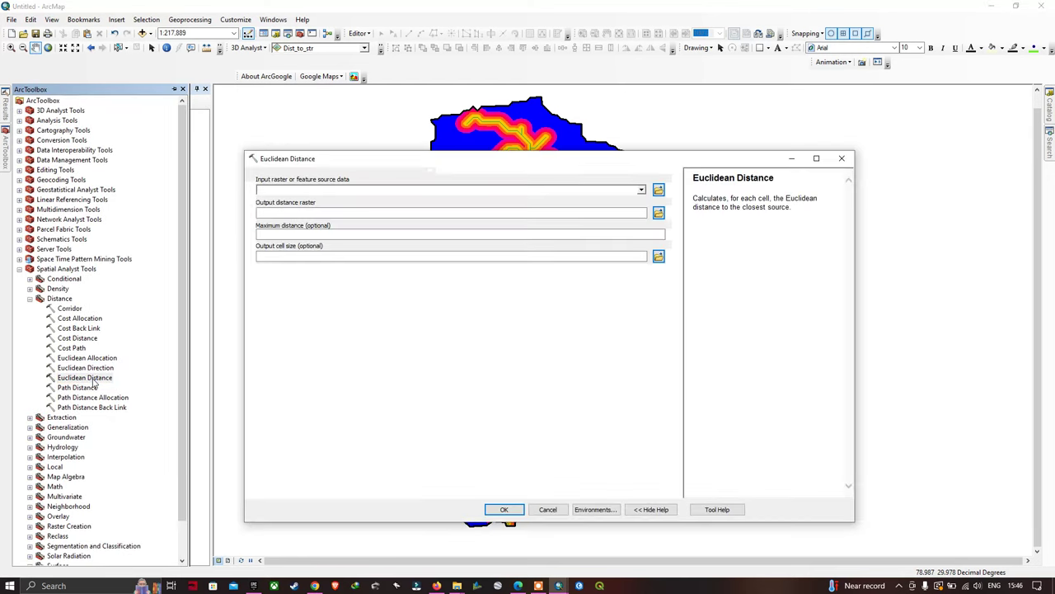
click(641, 190)
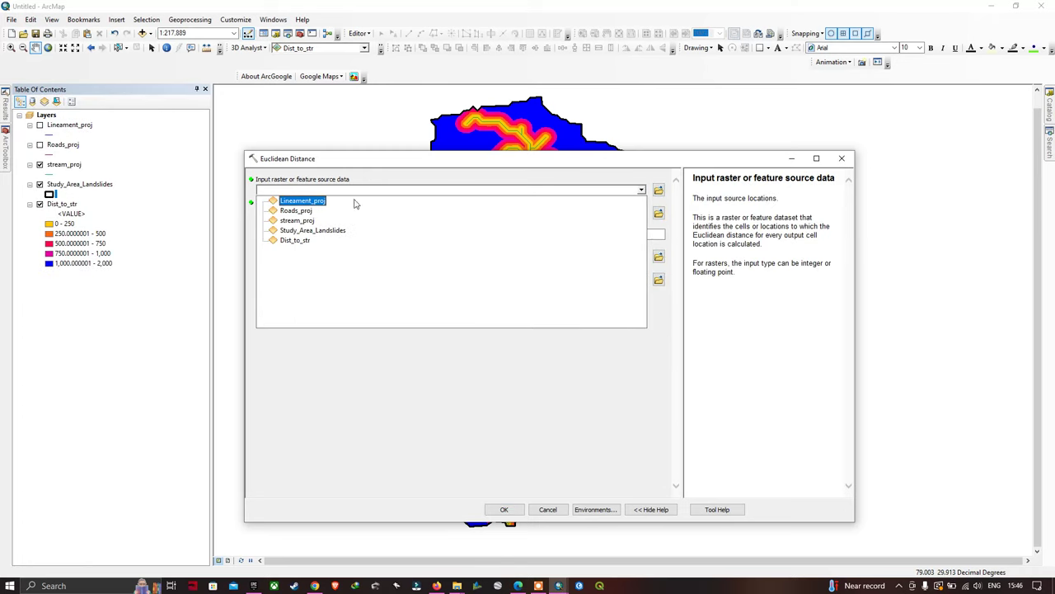
click(284, 211)
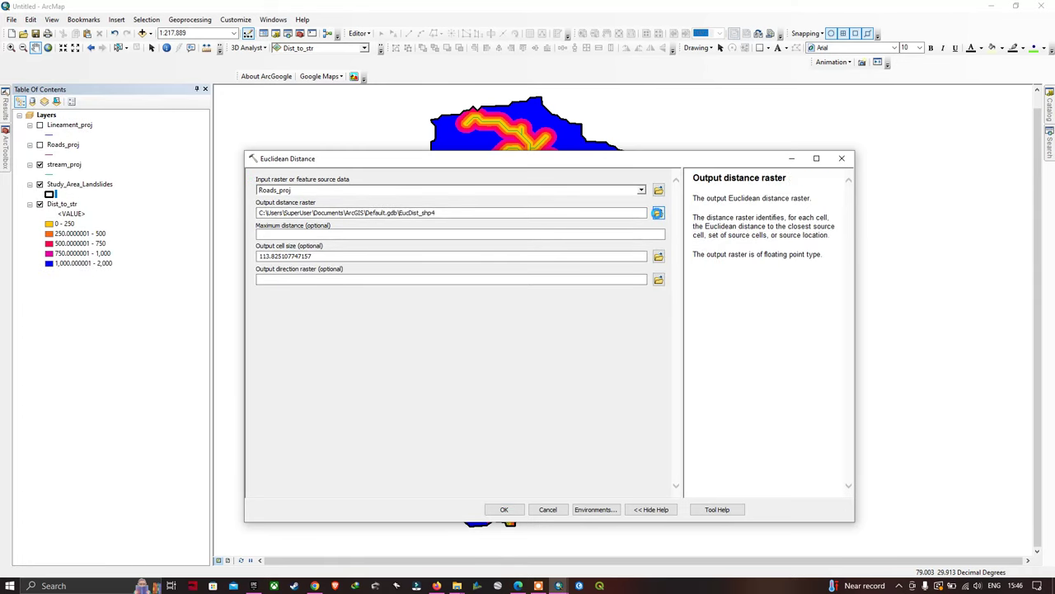
click(657, 213)
text(dist_to_road)
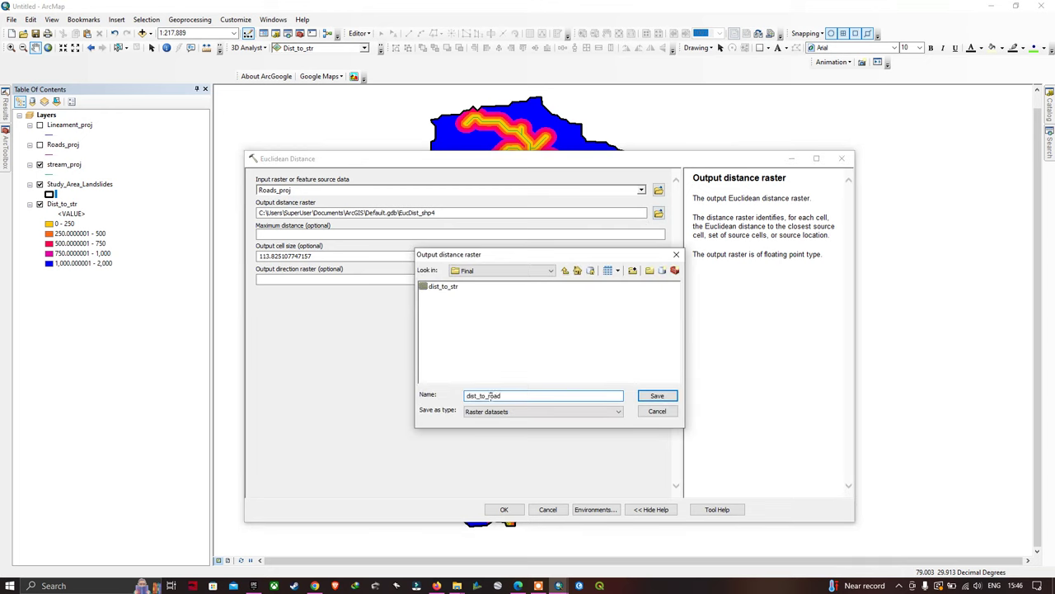
click(657, 397)
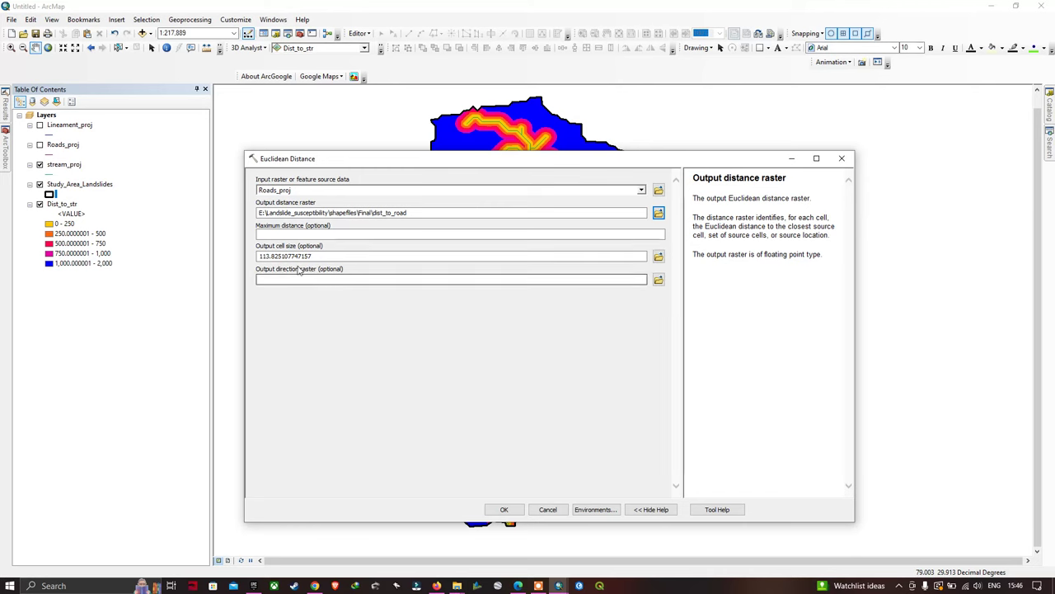
Step: Set the output cell size to 30 and run the road distance calculation
click(319, 256)
drag(319, 257, 257, 256)
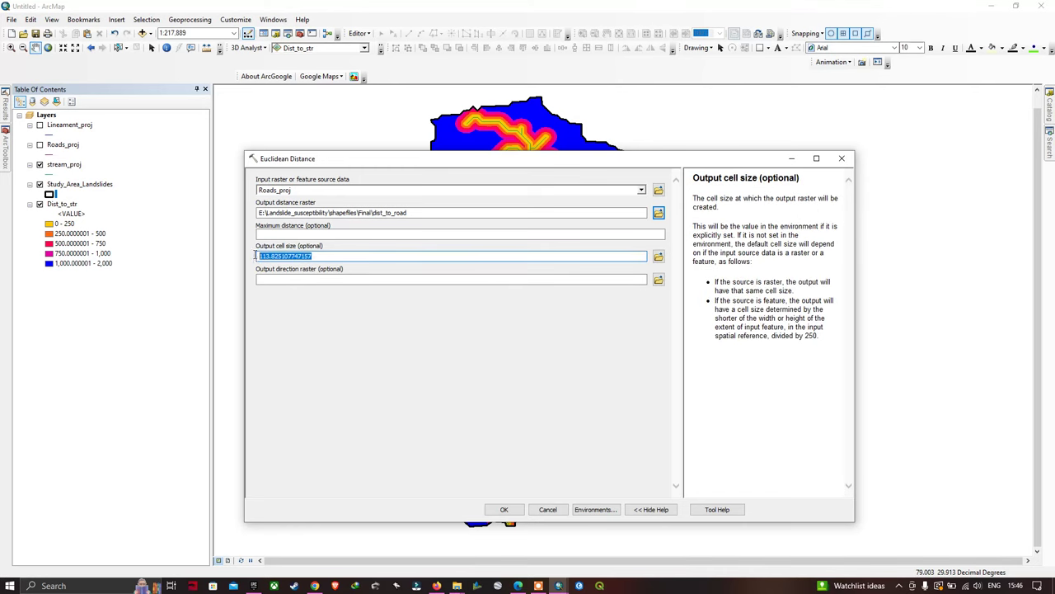
text(30)
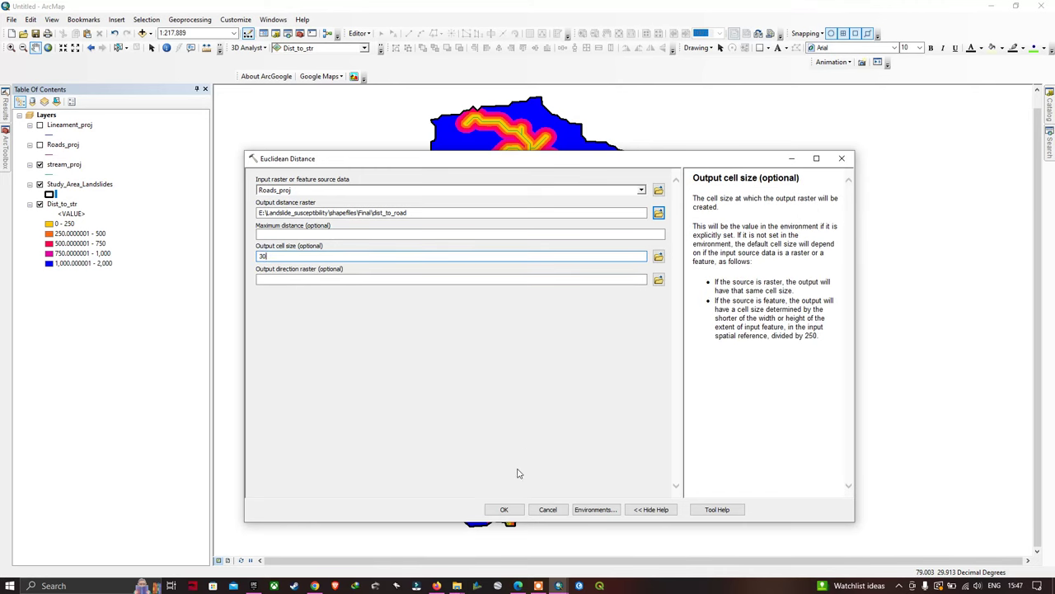
click(504, 509)
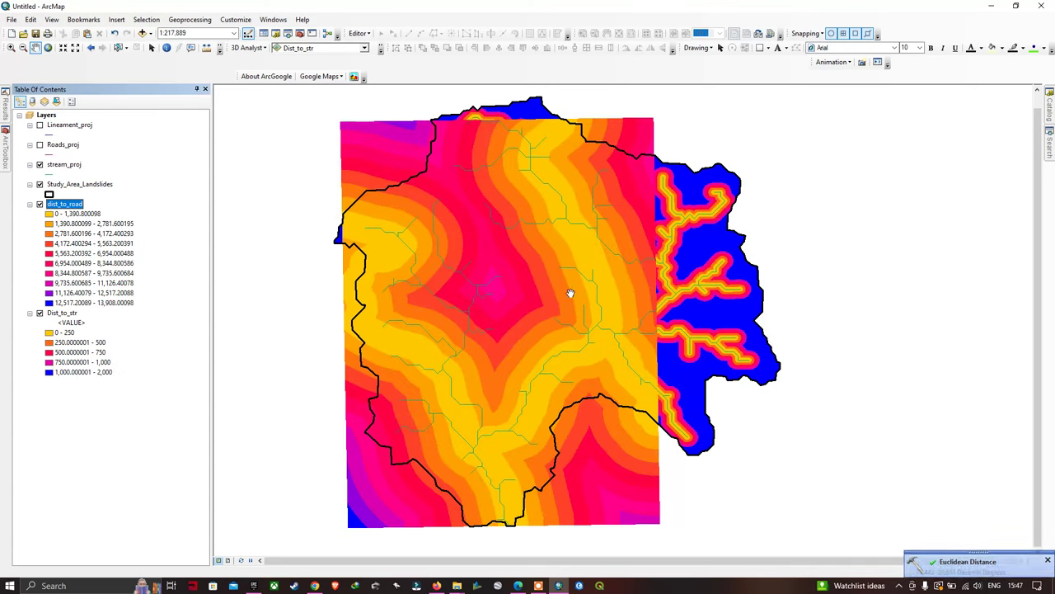
Step: Remove the unclipped dist_to_road layer and rerun setup from Results with output dist_to_road1
right_click(70, 212)
click(86, 223)
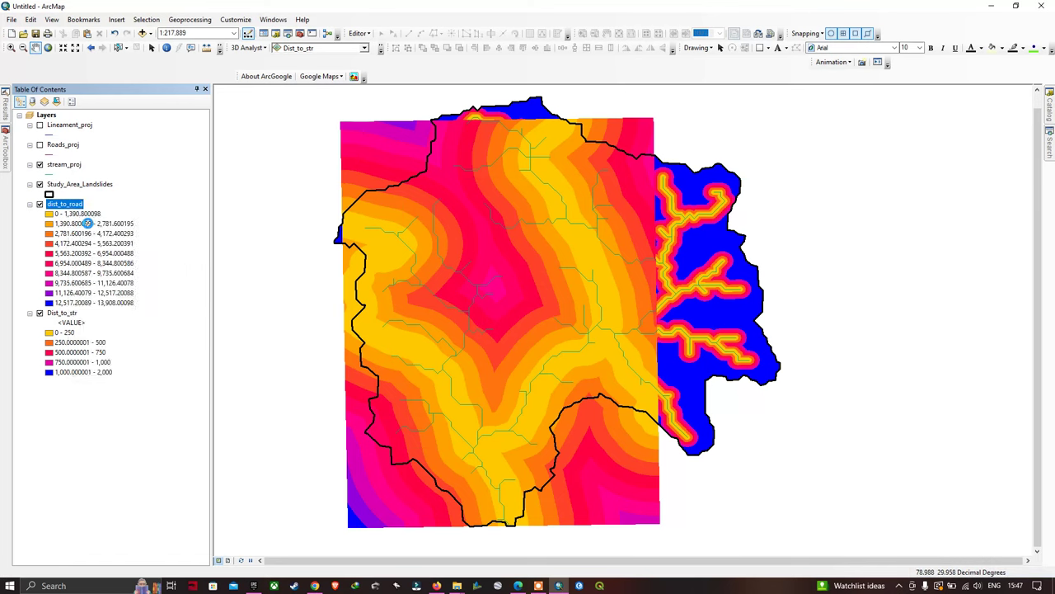
mouse_move(5, 111)
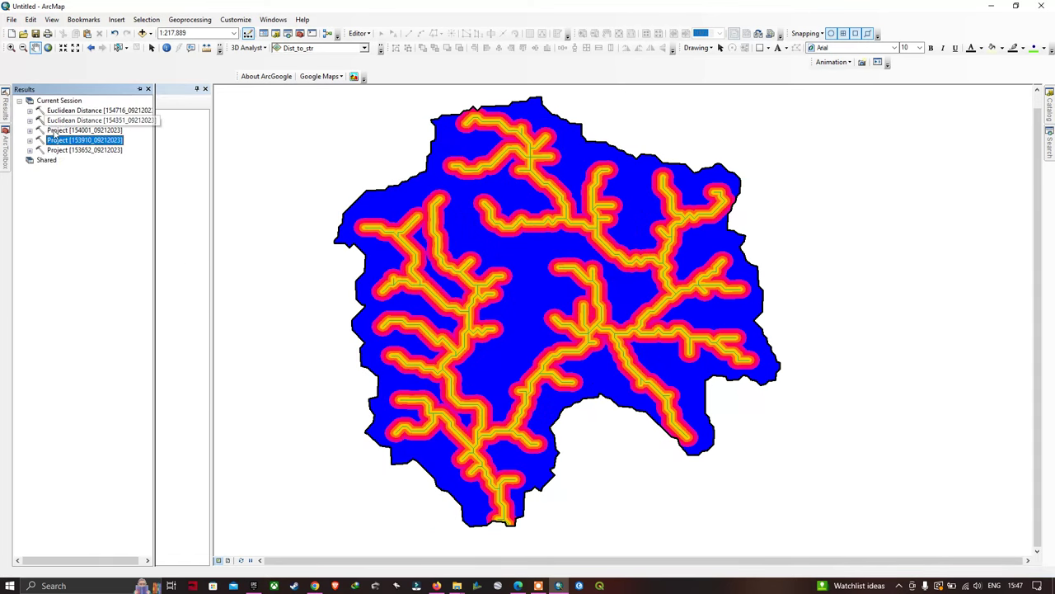
double_click(73, 113)
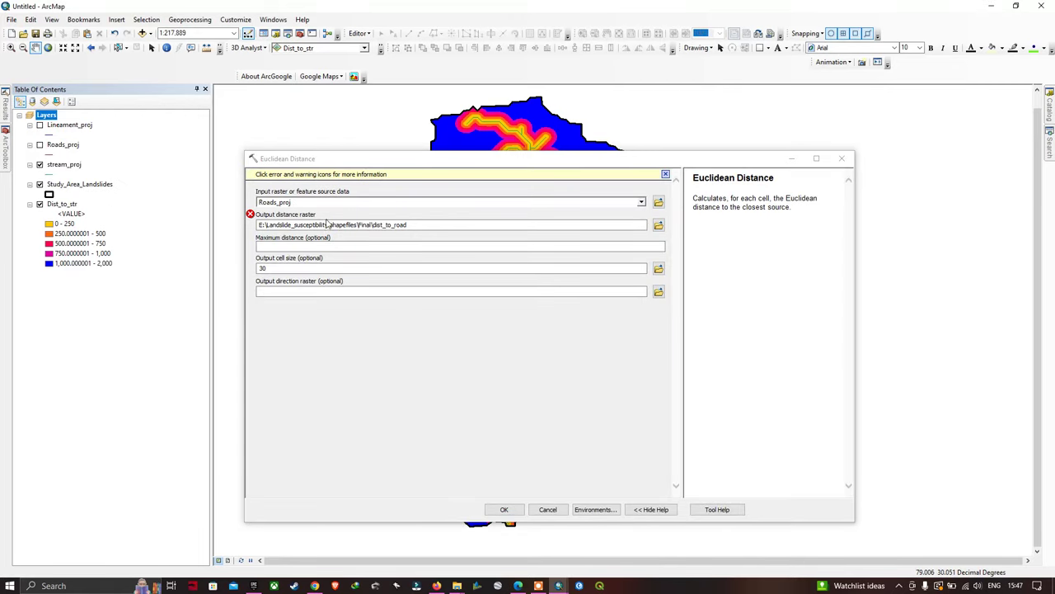
click(412, 225)
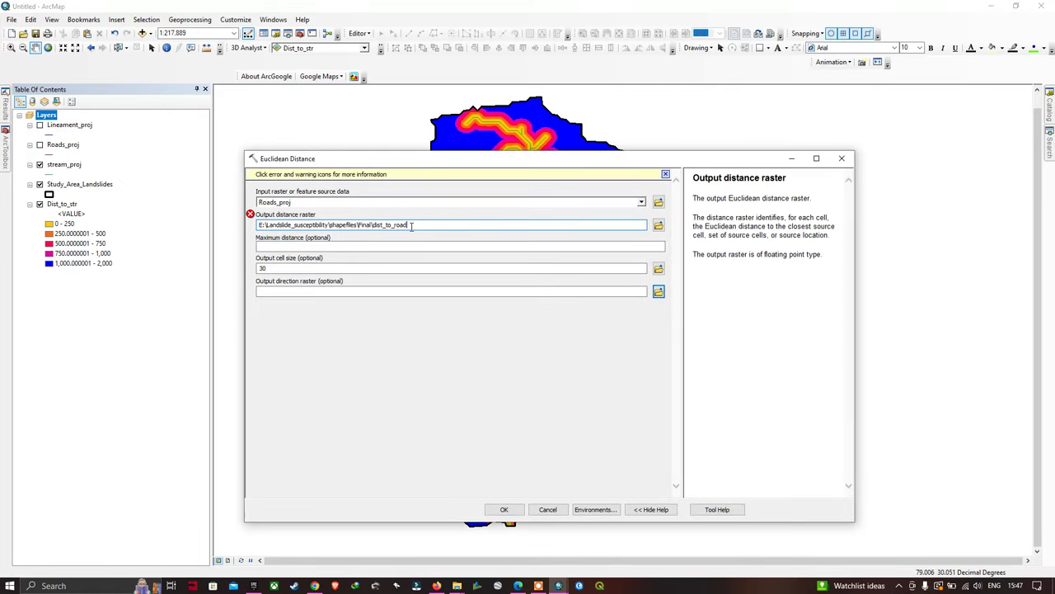
text(1)
click(417, 308)
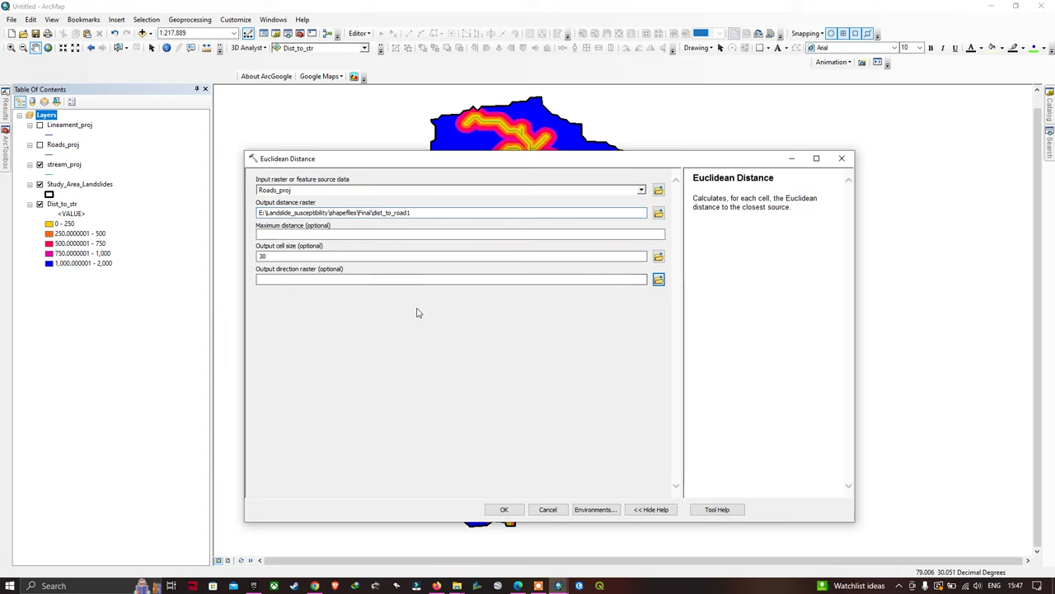
Step: Set Processing Extent to Same as layer Study_Area_Landslides and Mask to Study_Area_Landslides
click(601, 510)
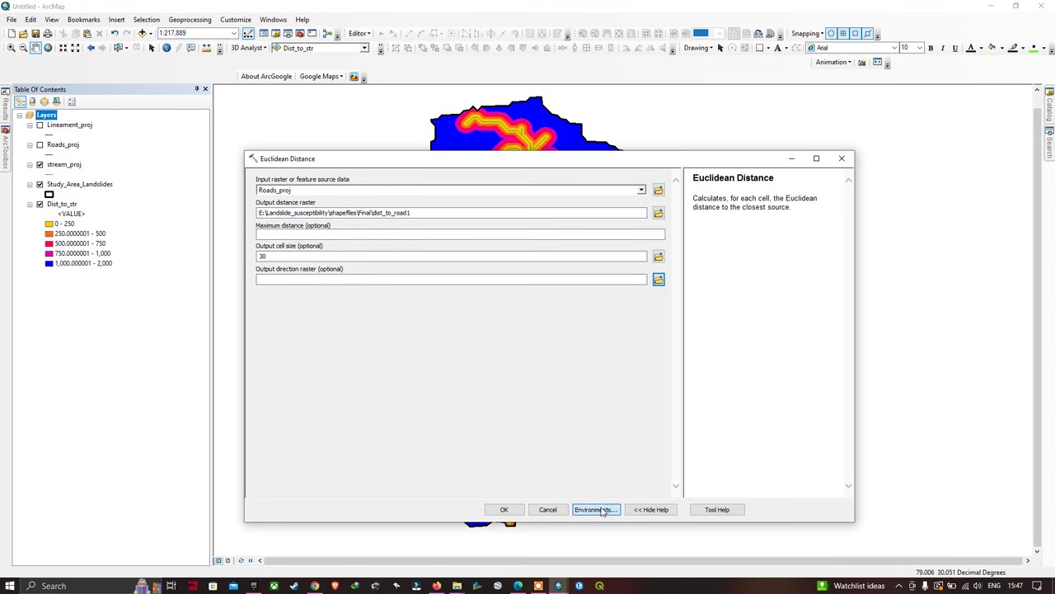
click(300, 205)
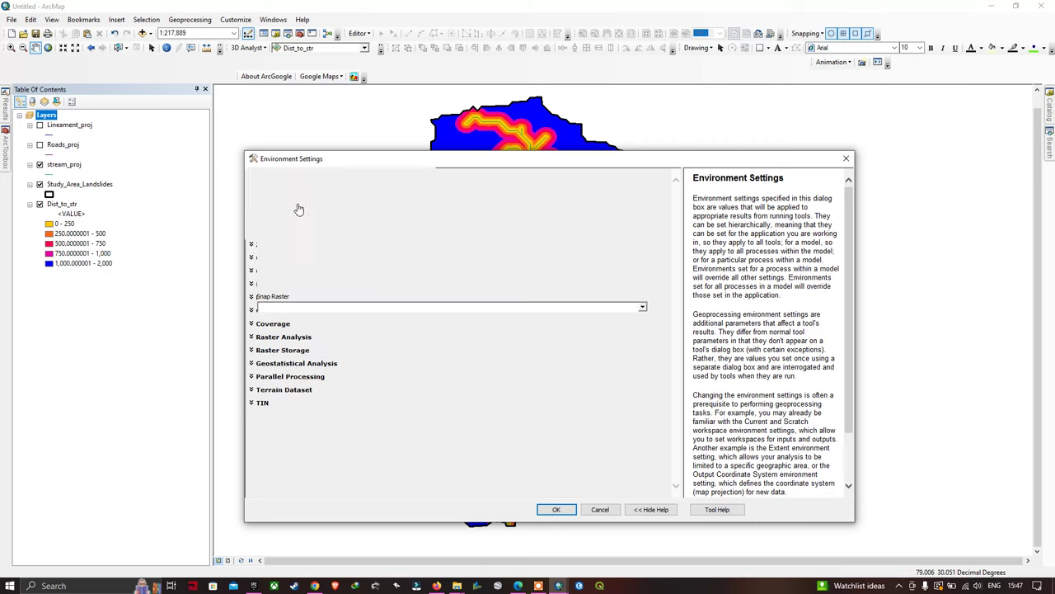
click(307, 226)
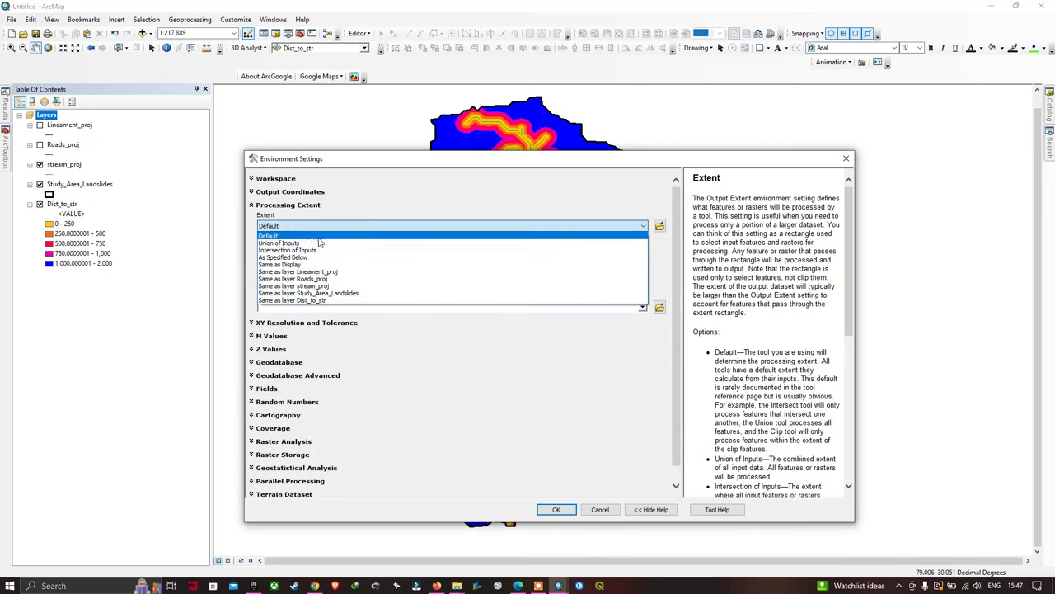
click(326, 294)
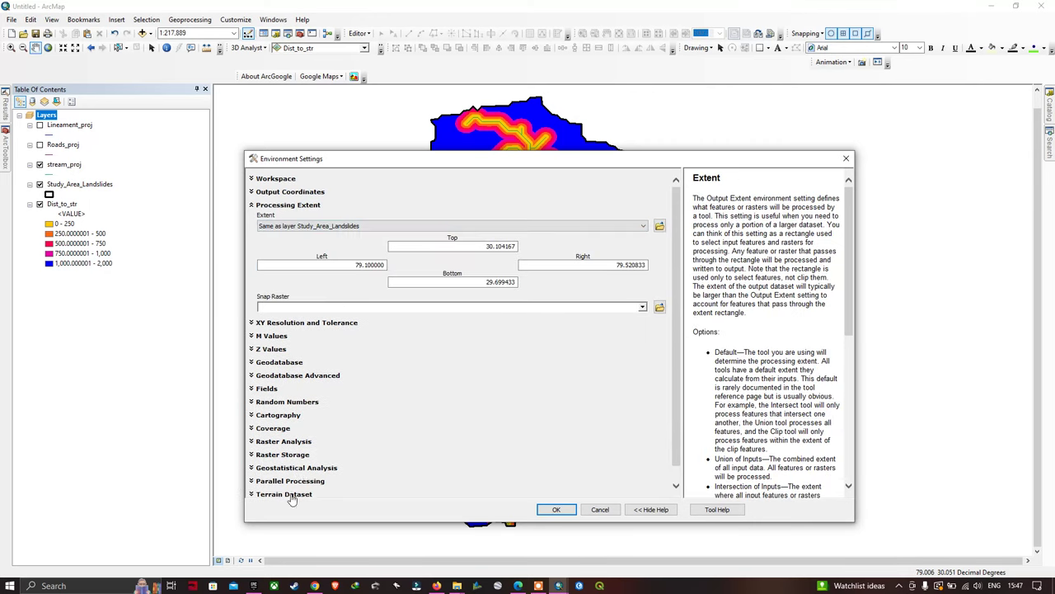
click(305, 442)
scroll(429, 438, down, 2)
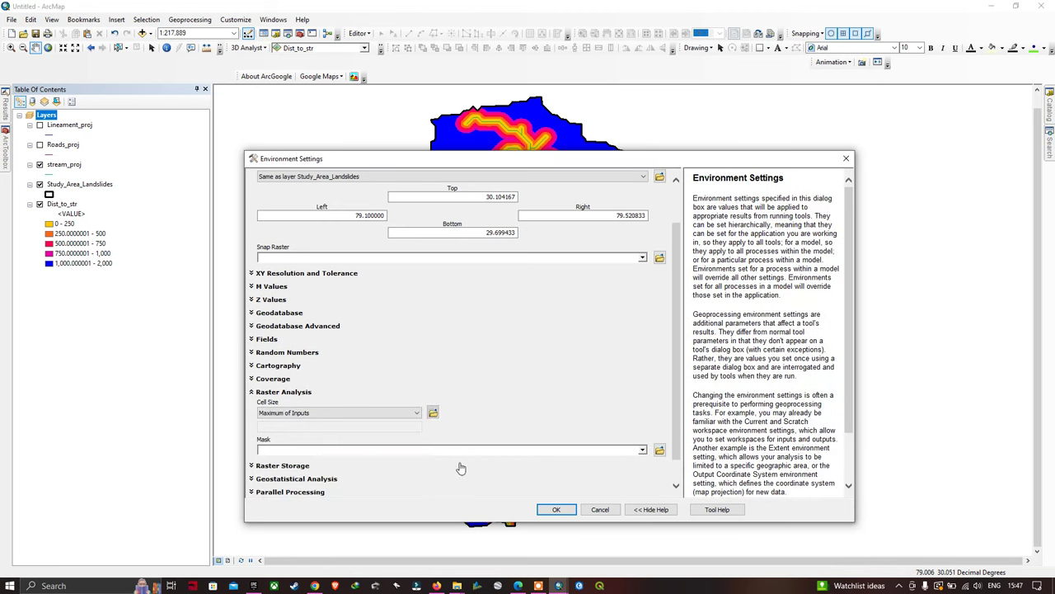
click(642, 450)
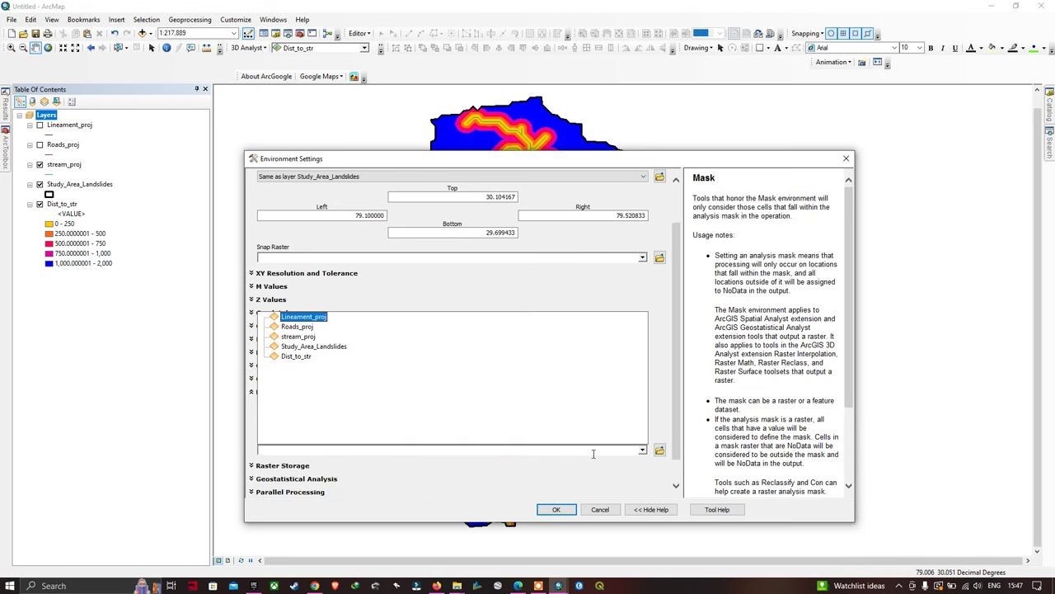
click(318, 350)
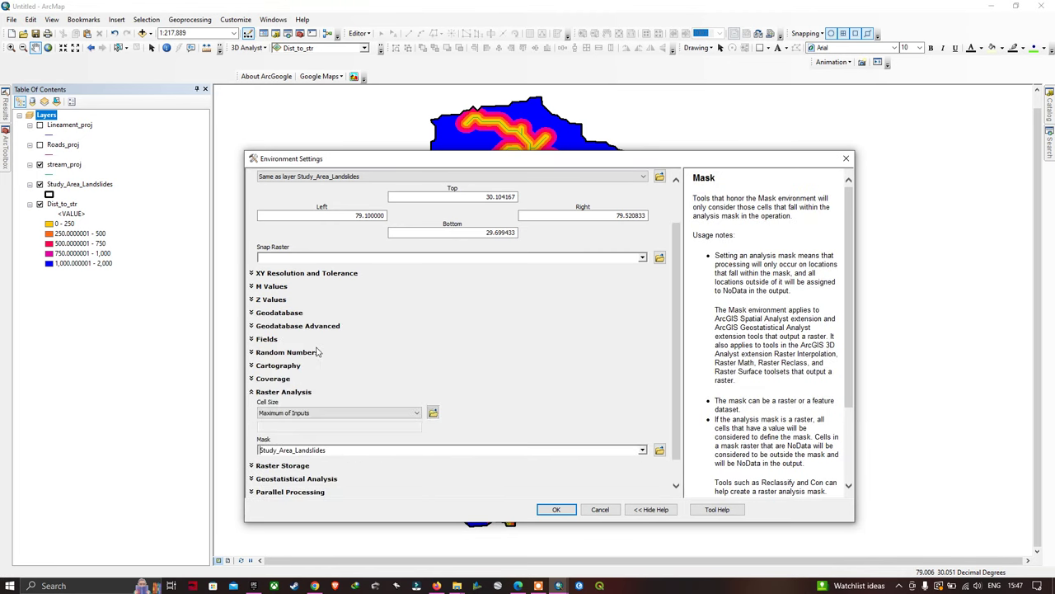
click(550, 508)
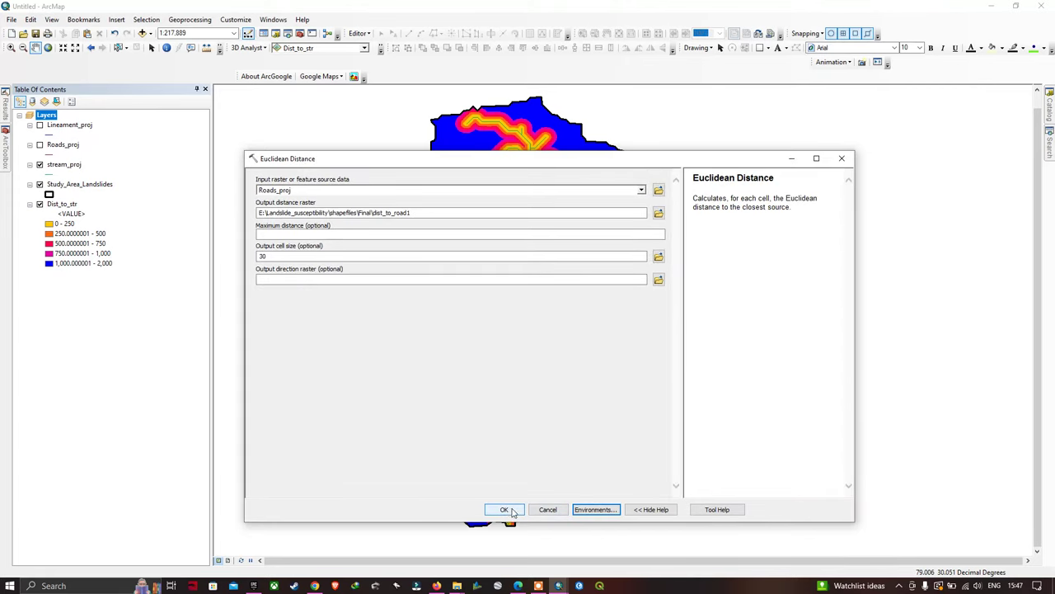
Step: Create the clipped dist_to_road1 raster and classify it with manual breaks 250, 500, 750, 1000, 2000
click(506, 509)
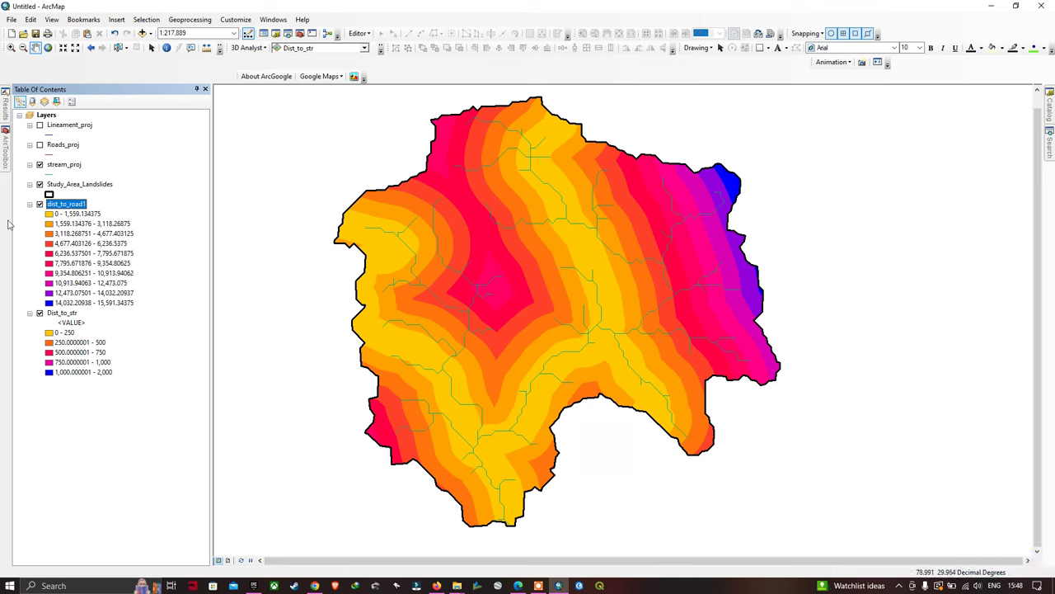
right_click(71, 208)
click(129, 364)
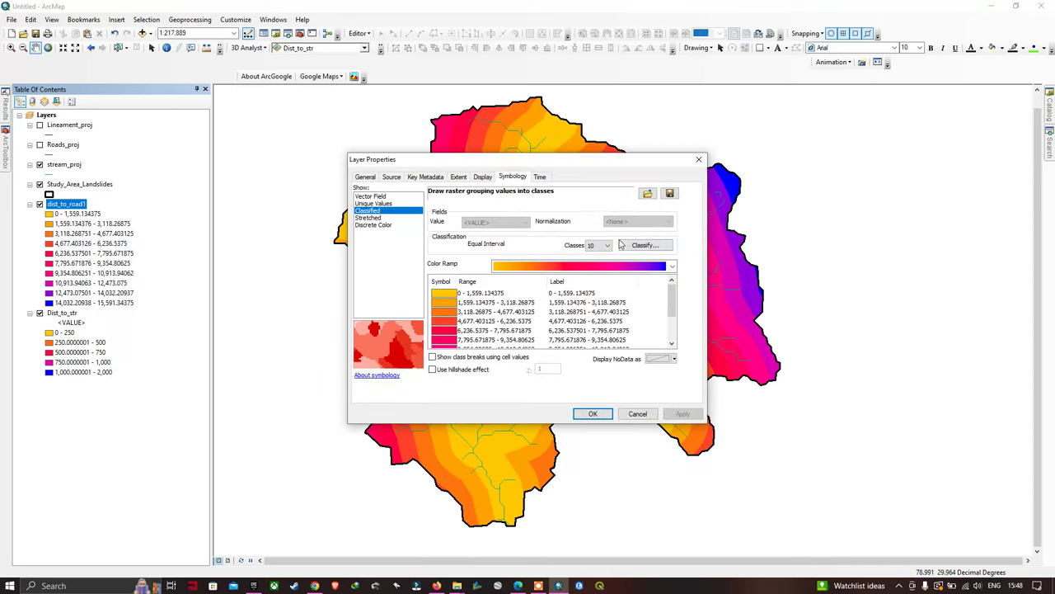
click(607, 245)
click(595, 284)
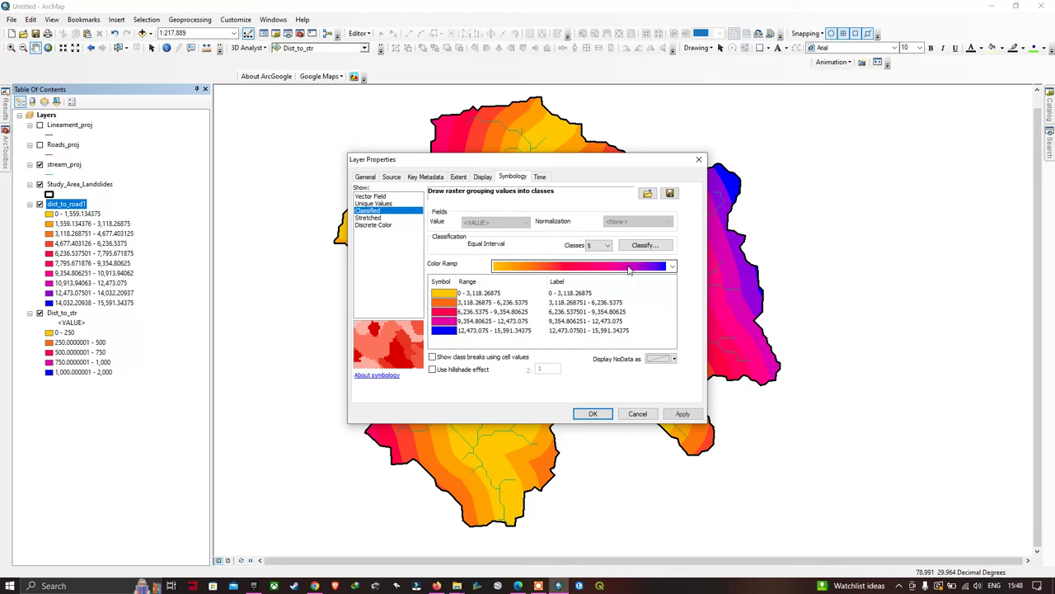
click(645, 245)
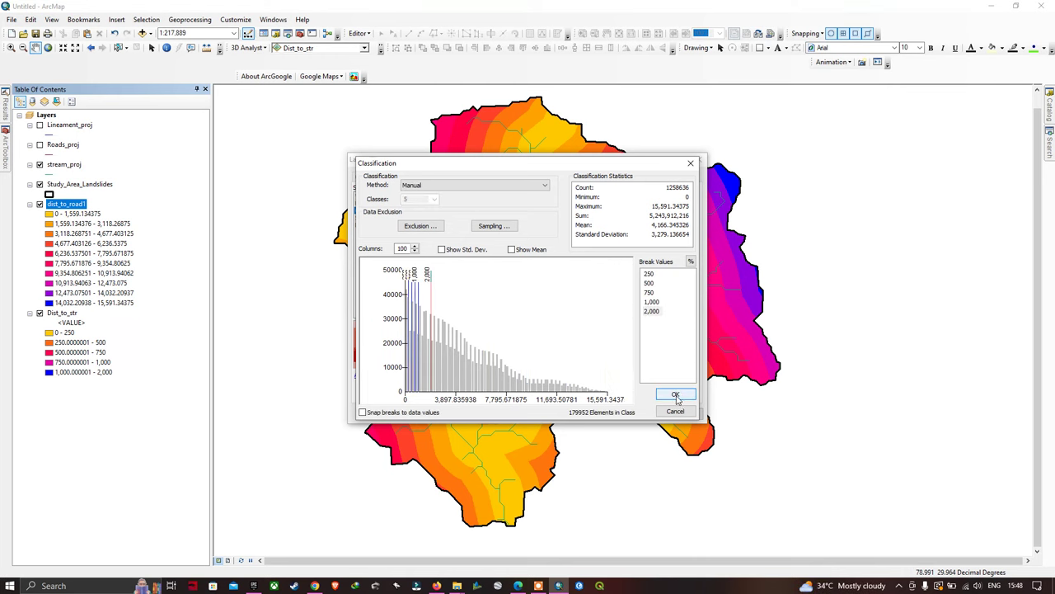
click(675, 395)
click(601, 414)
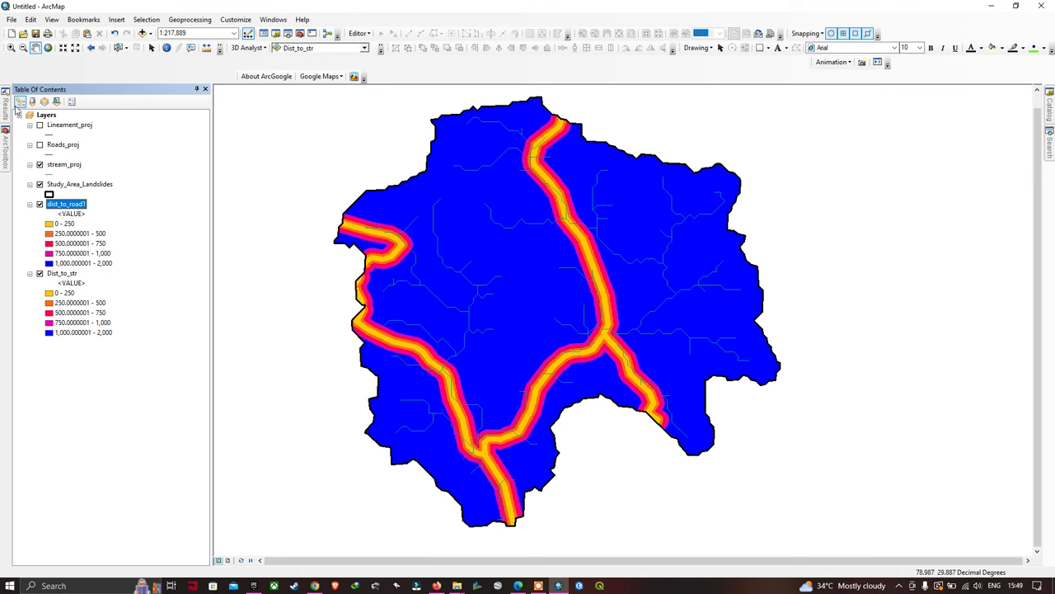
Step: Reopen the last Euclidean Distance run from Results with Lineament_proj as input
mouse_move(5, 106)
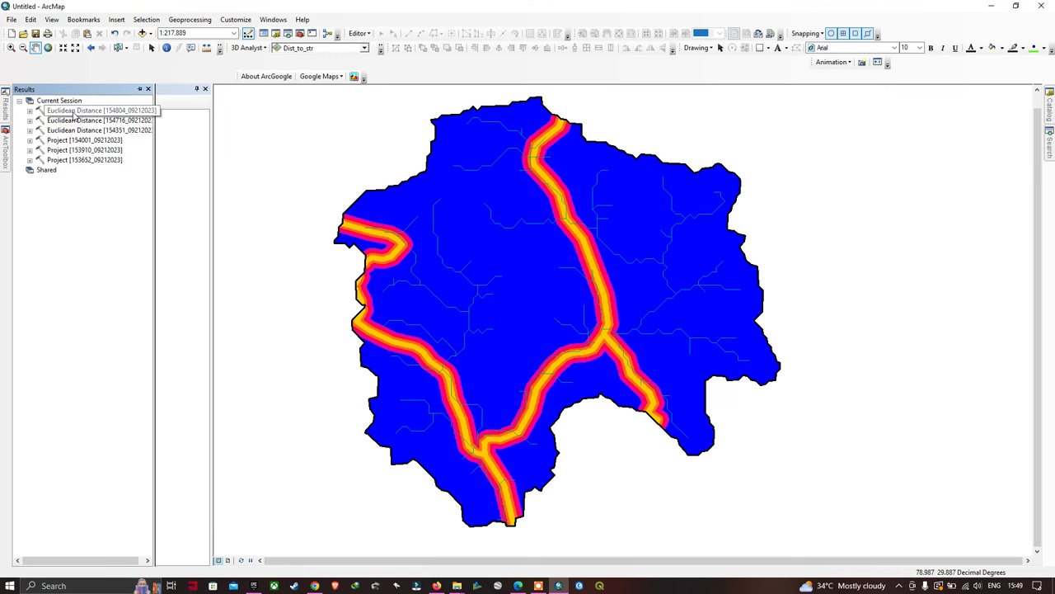
double_click(78, 110)
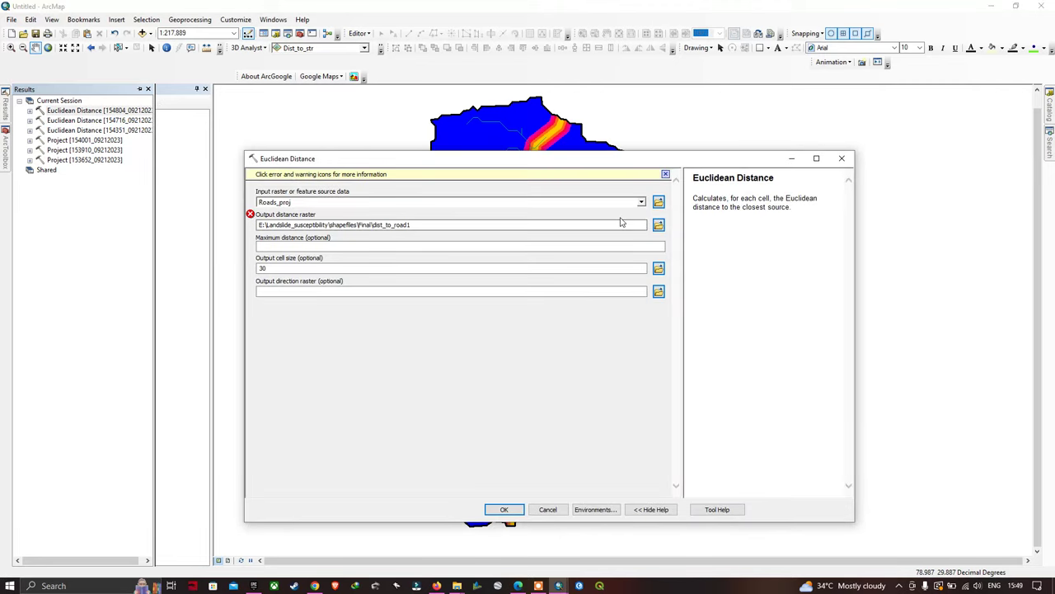
click(641, 203)
click(322, 213)
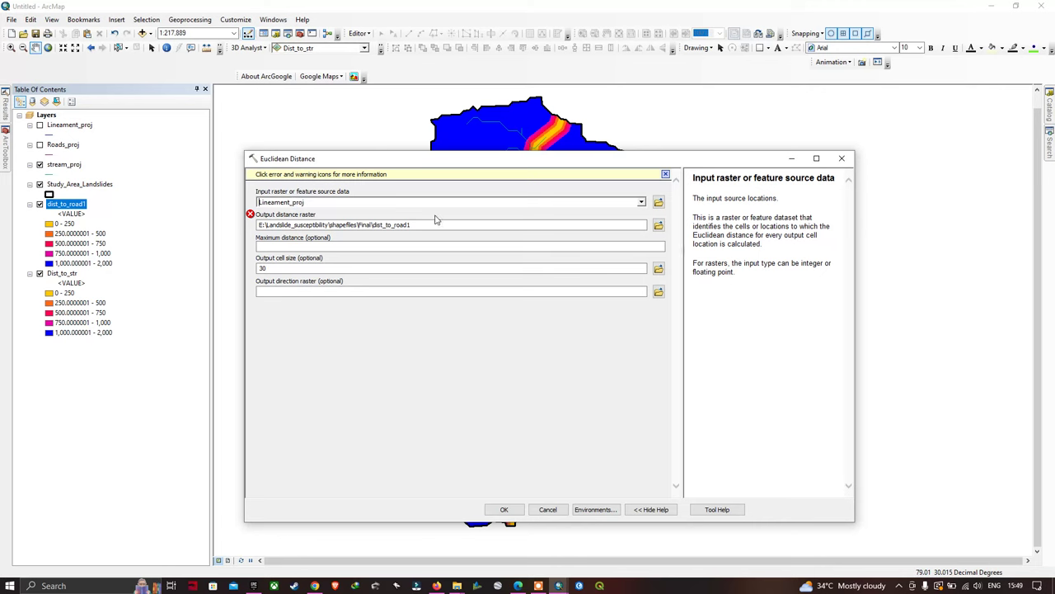
Step: Shorten the output raster name to dist_to_lin to fix the name-length error
click(406, 224)
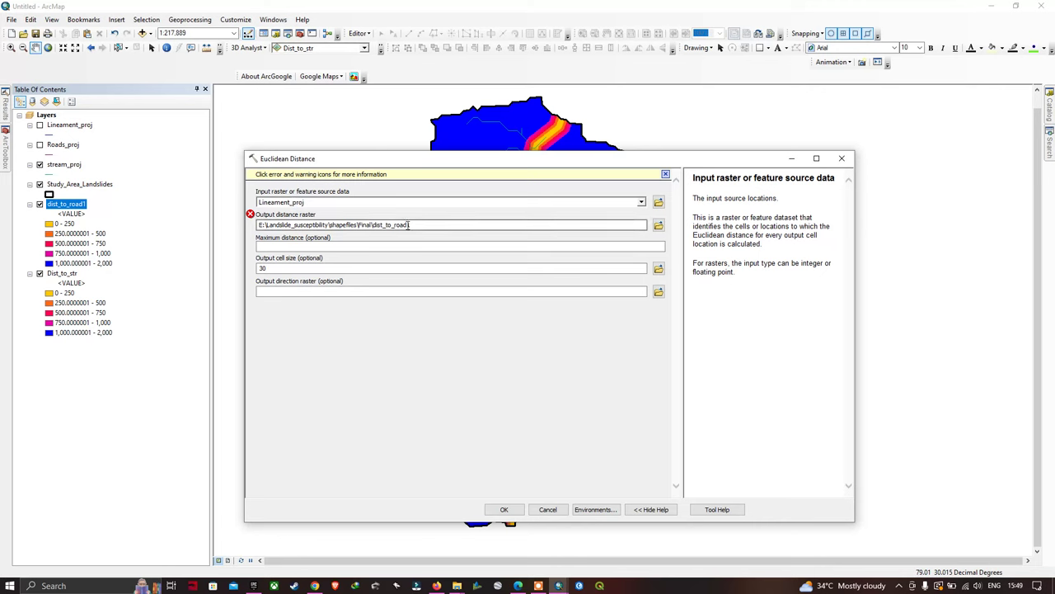
click(407, 225)
key(BackSpace)
key(BackSpace)
key(BackSpace)
key(BackSpace)
key(BackSpace)
text(linea1)
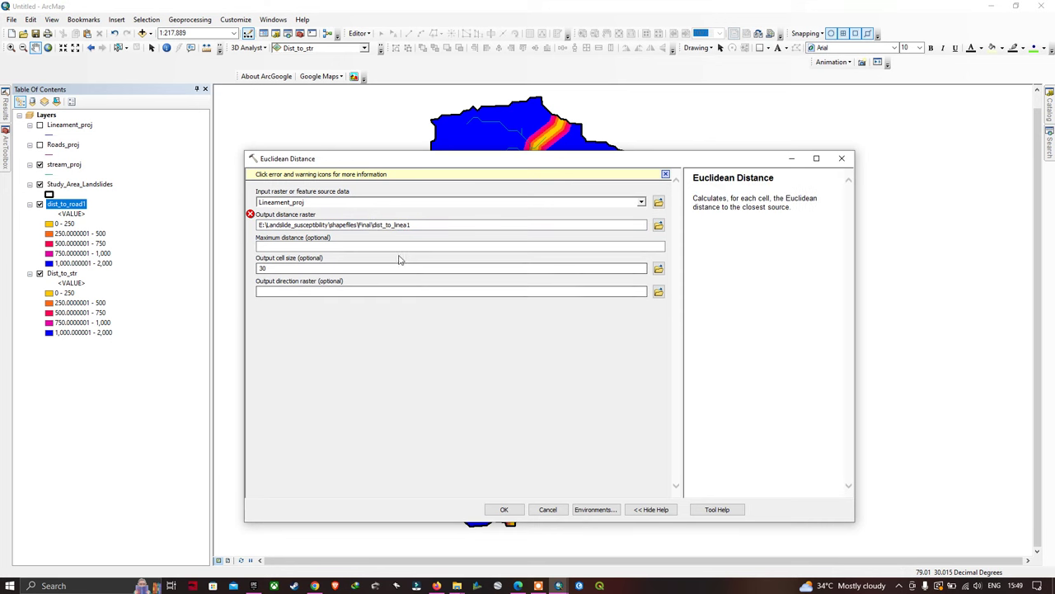
mouse_move(251, 216)
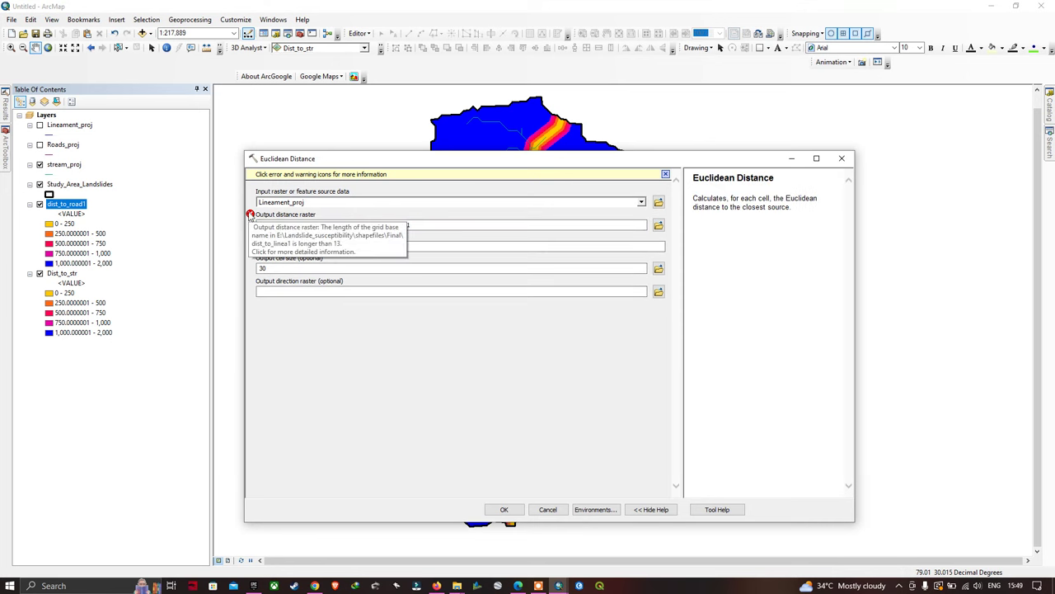
click(425, 225)
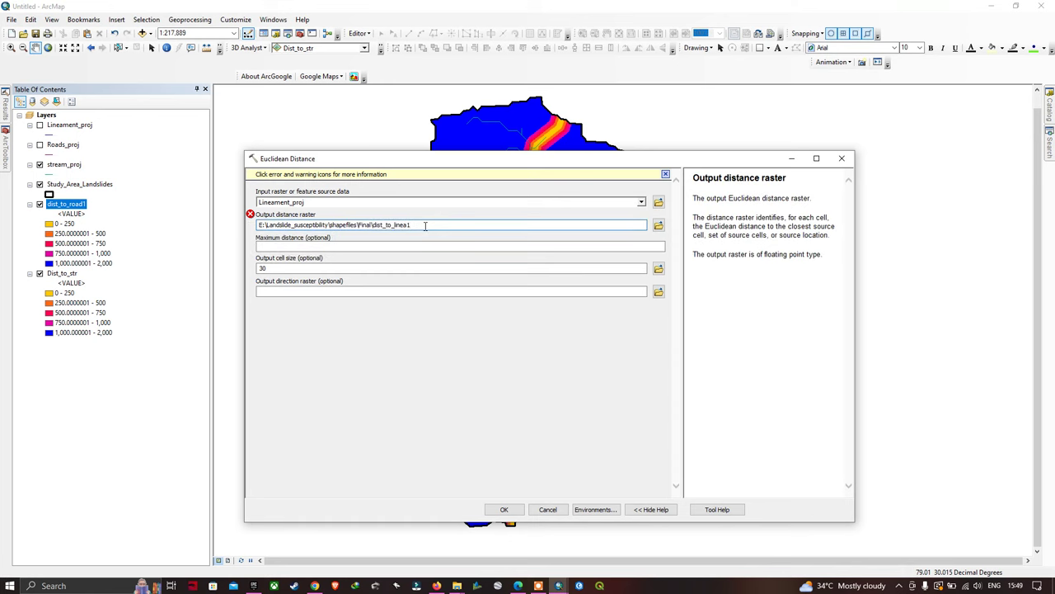
click(417, 371)
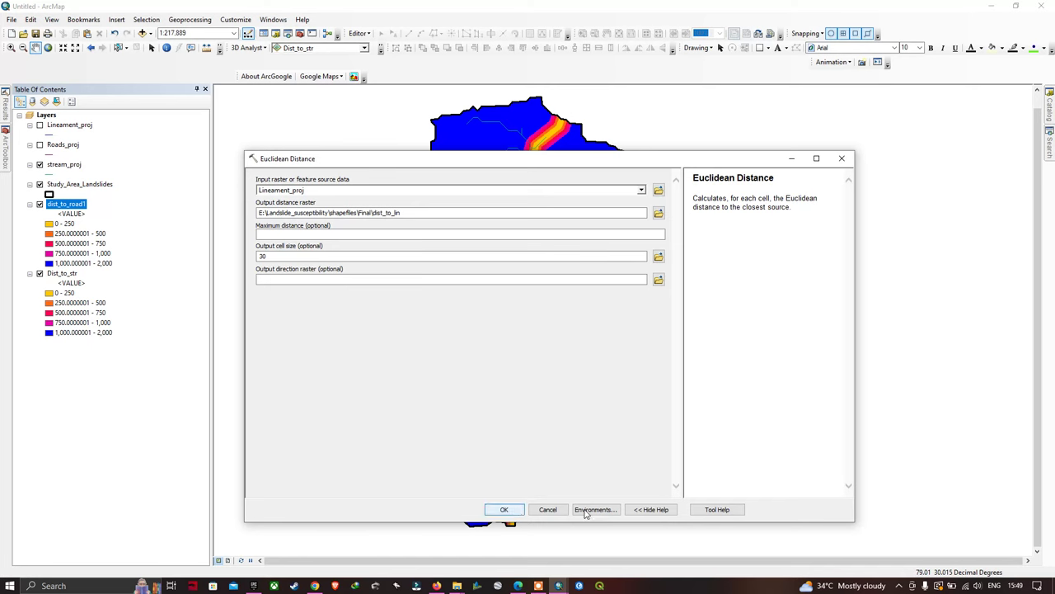
Step: Limit extent and mask to Study_Area_Landslides, then run the lineament distance to create dist_to_lin
click(593, 509)
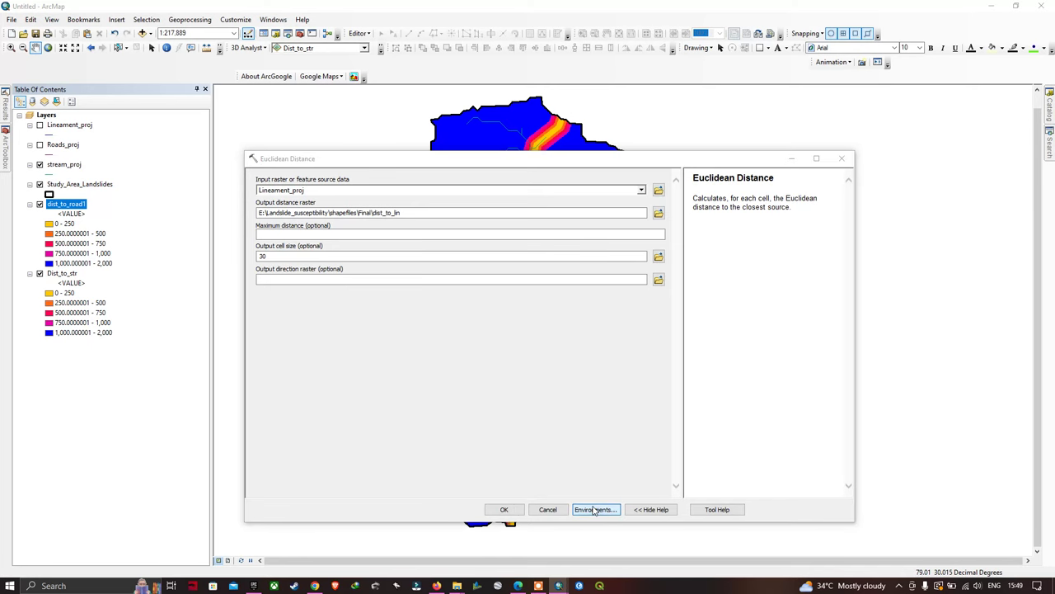
click(320, 206)
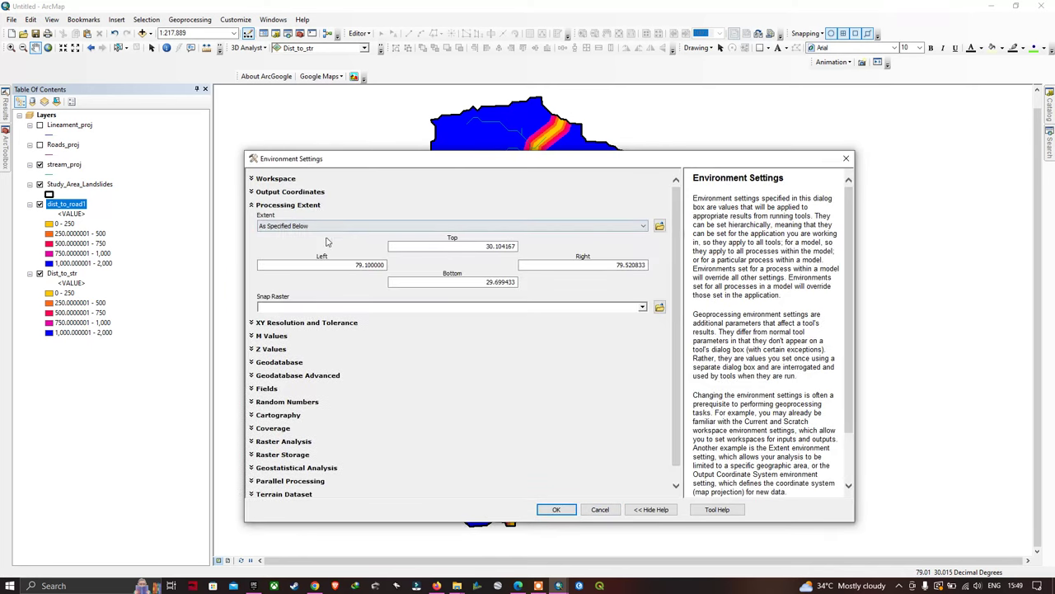
click(331, 226)
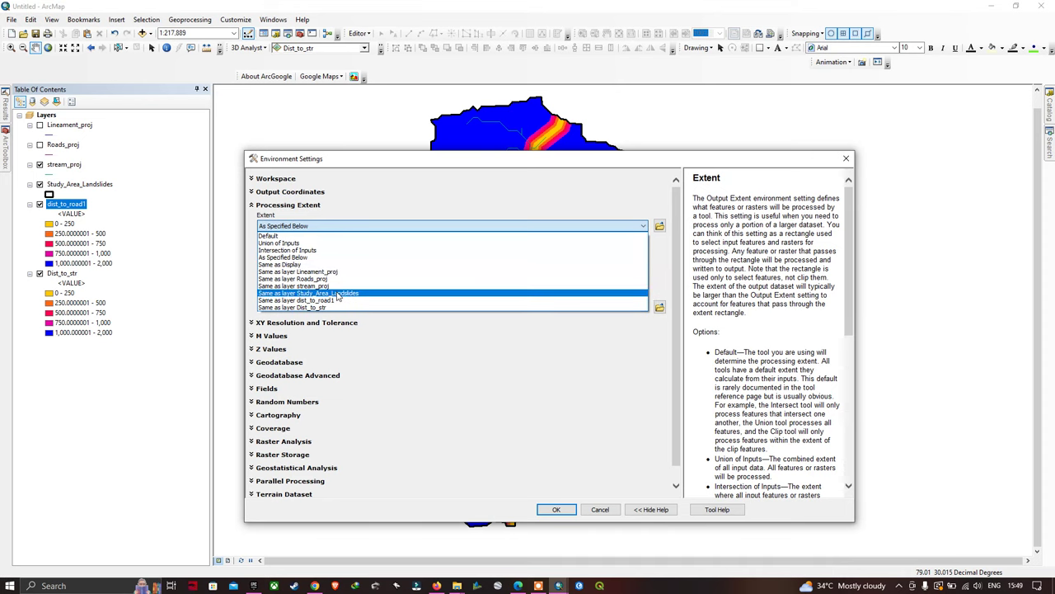
click(334, 293)
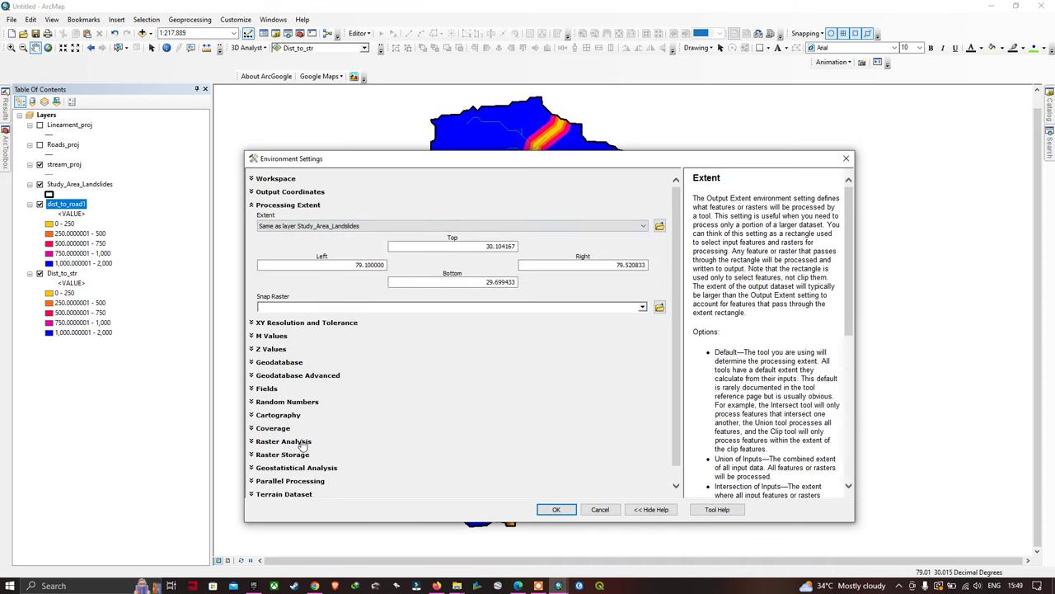
click(299, 442)
scroll(472, 463, down, 1)
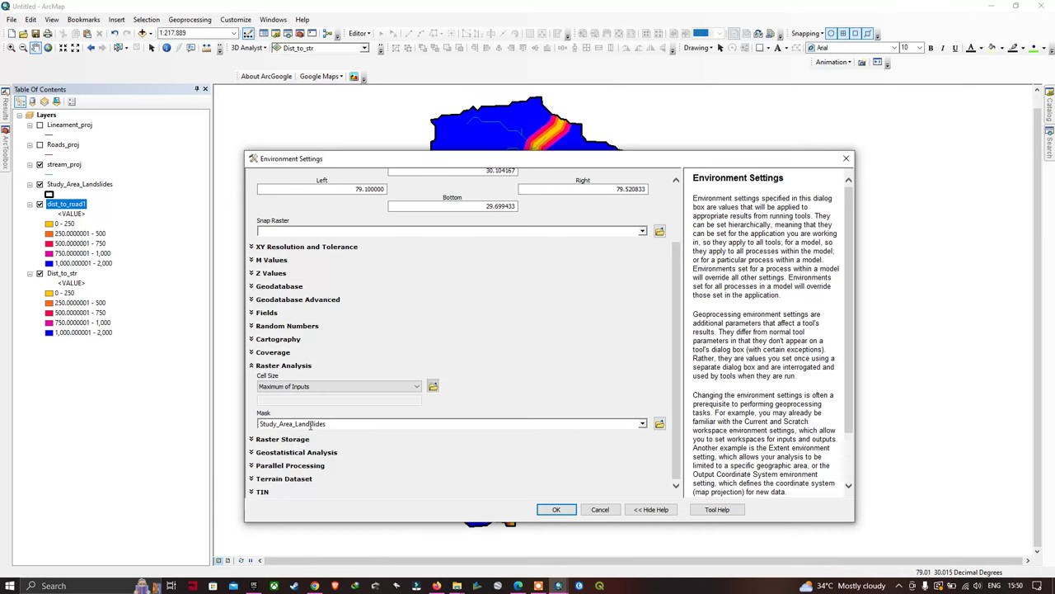
click(556, 508)
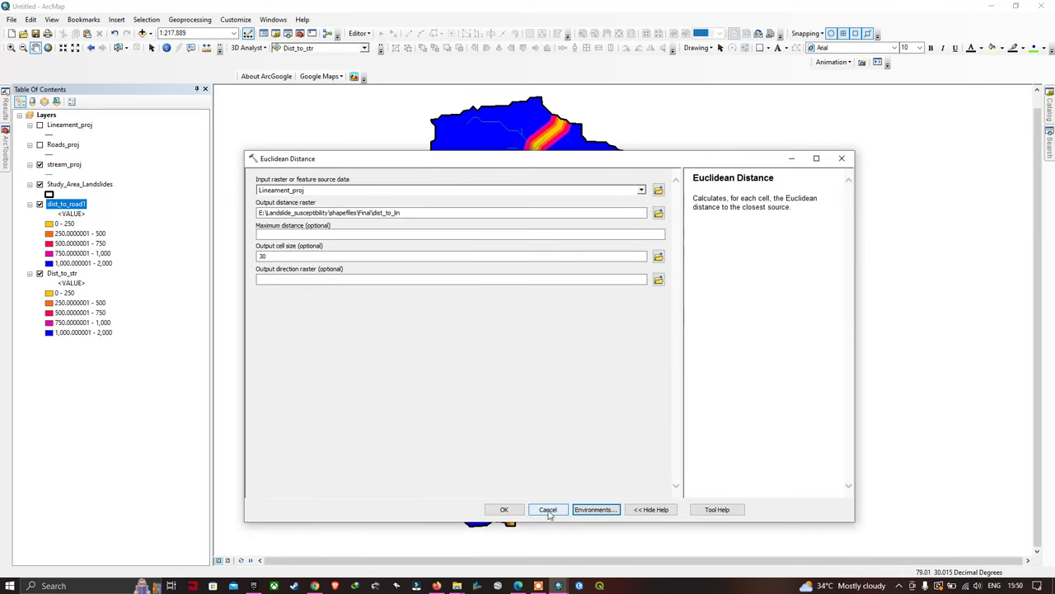
click(504, 510)
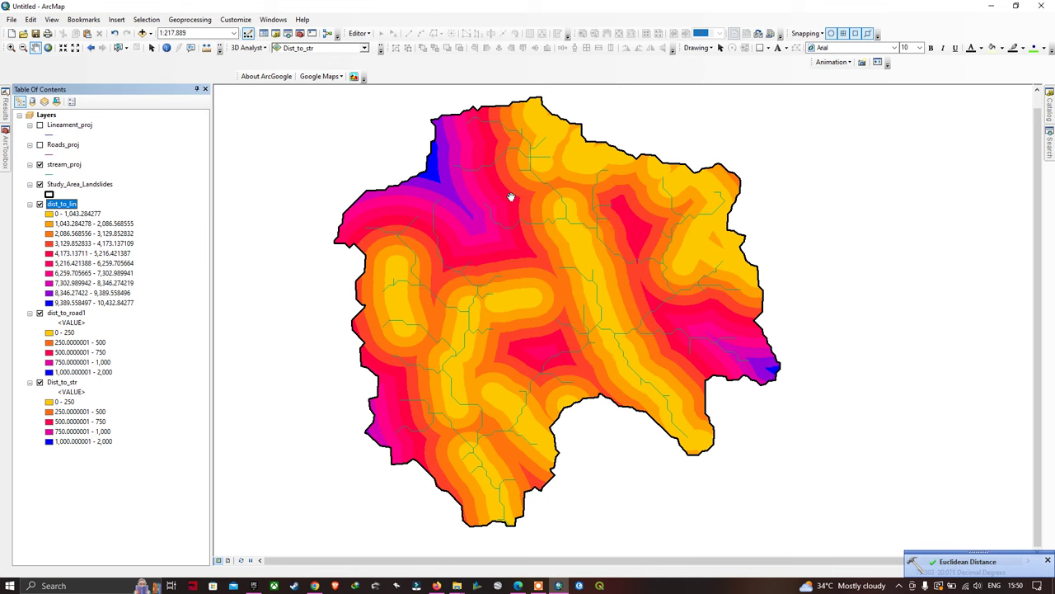
Step: Classify dist_to_lin with manual breaks 250, 500, 750, 1000, 2000, then hide it
right_click(71, 203)
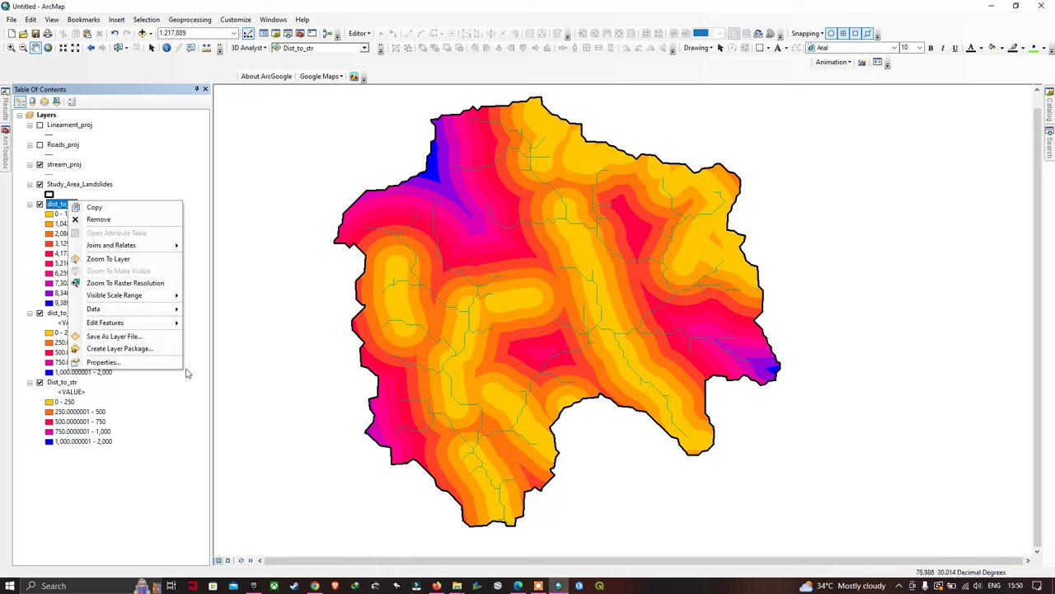
click(103, 362)
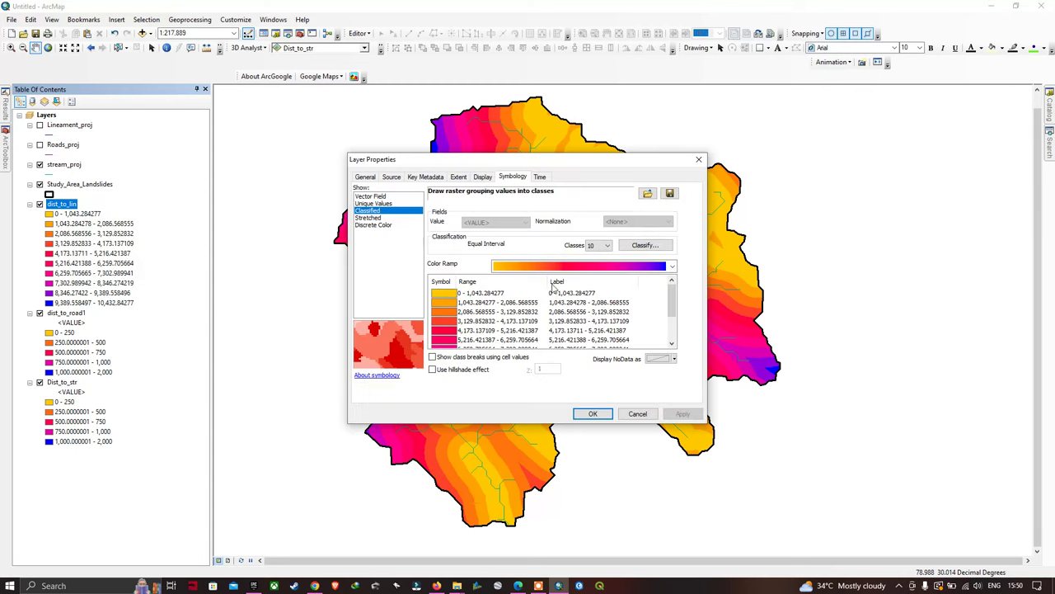
click(599, 245)
click(590, 270)
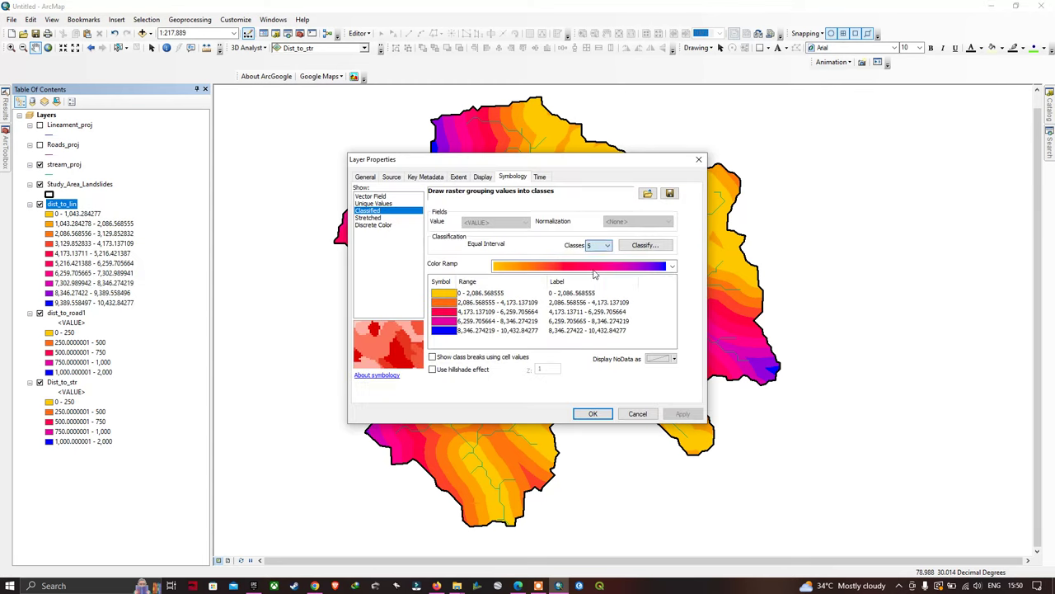
click(631, 246)
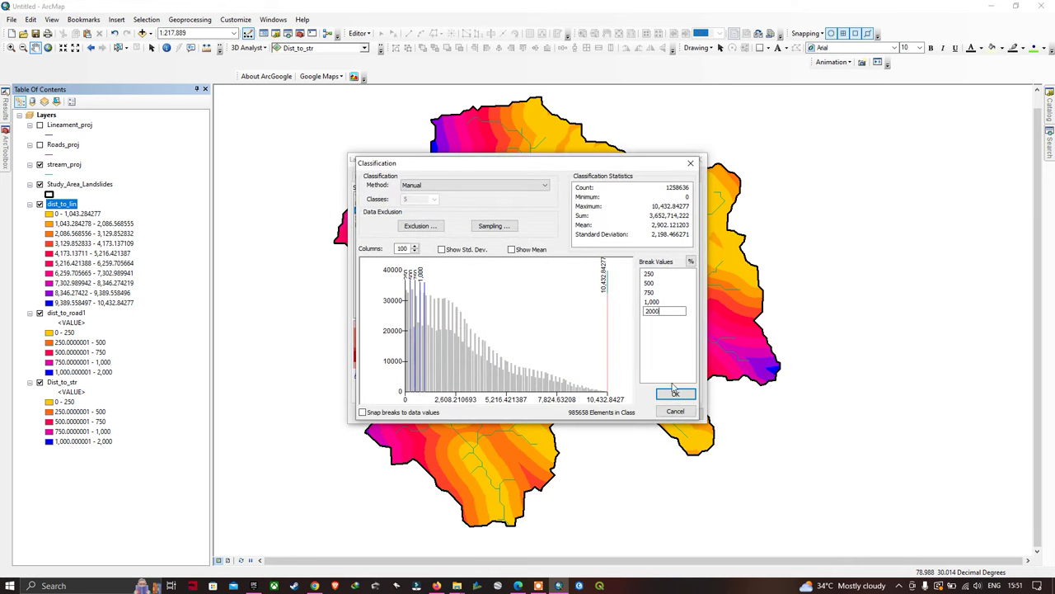
click(675, 396)
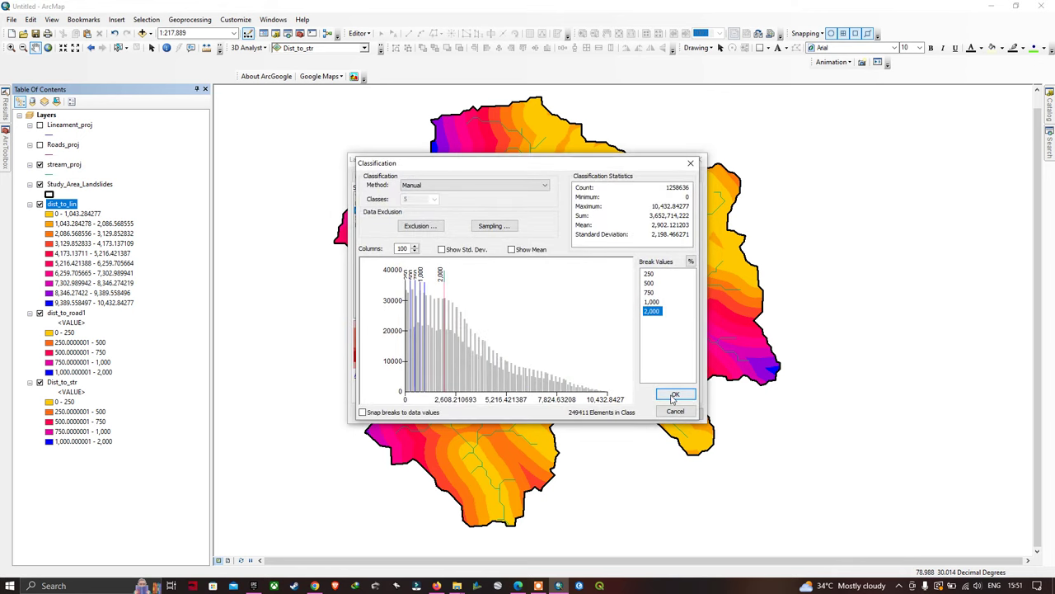
click(674, 397)
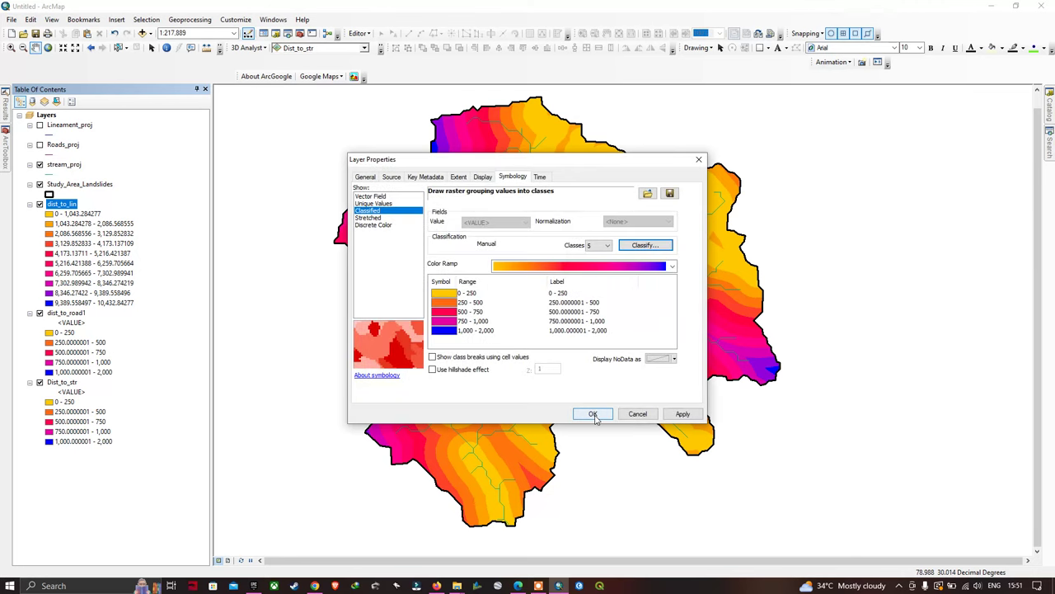
click(593, 414)
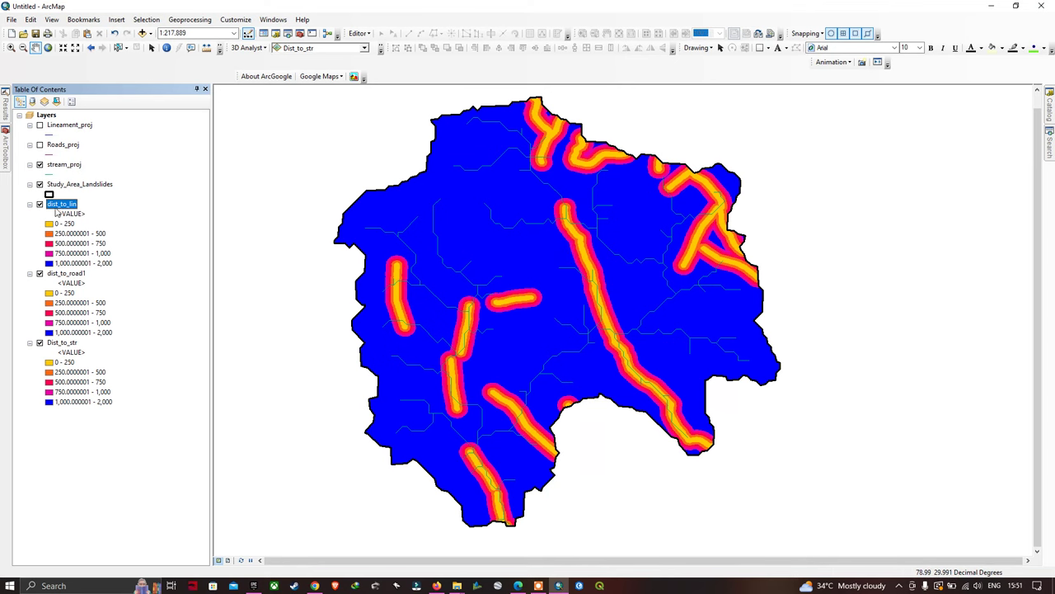
click(39, 204)
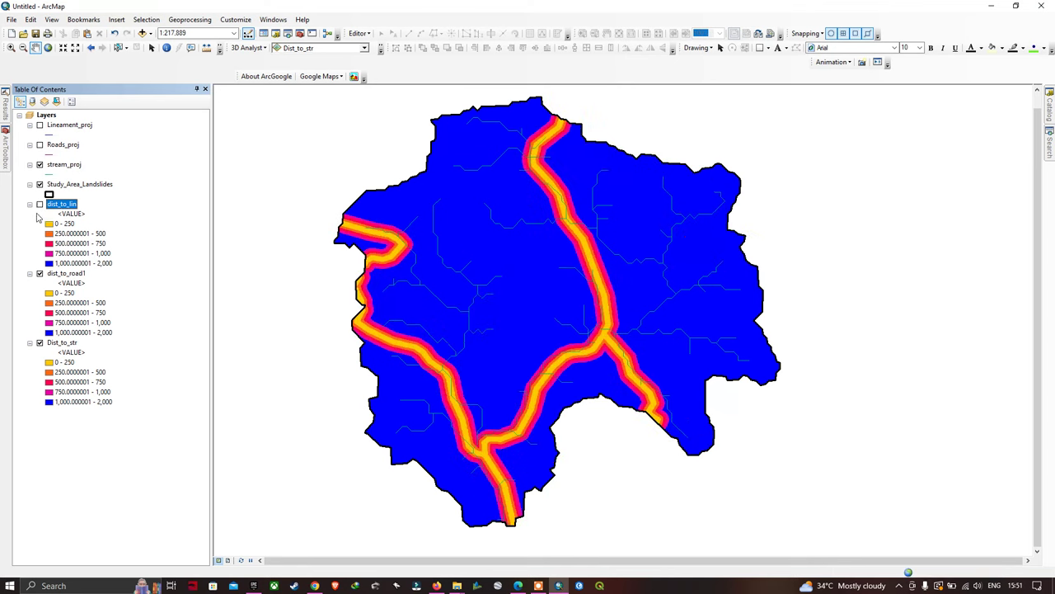
Step: Hide dist_to_road1 and show dist_to_lin again to compare the distance layers
click(39, 273)
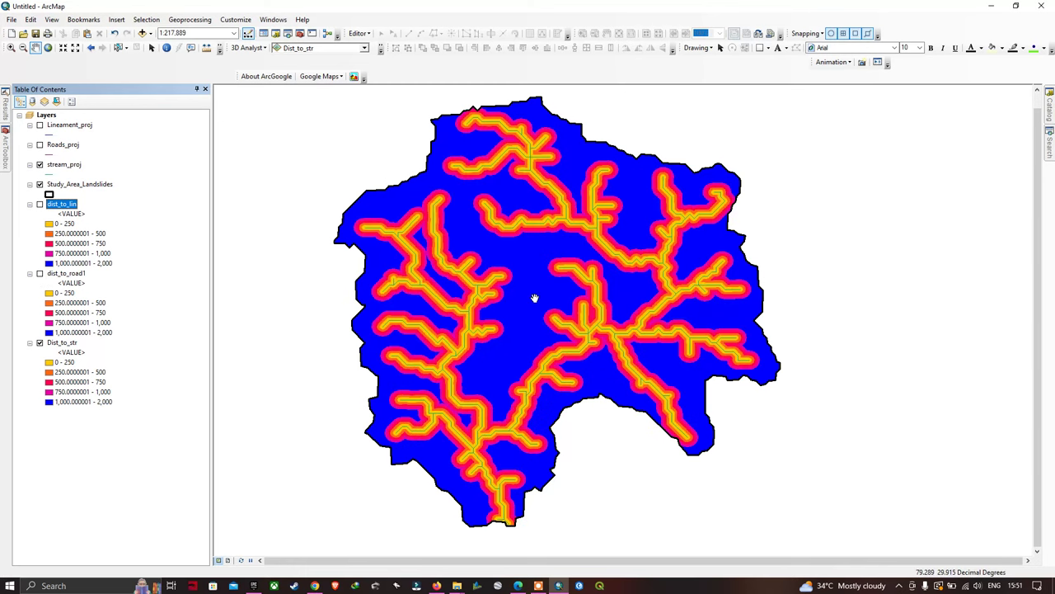
right_click(63, 208)
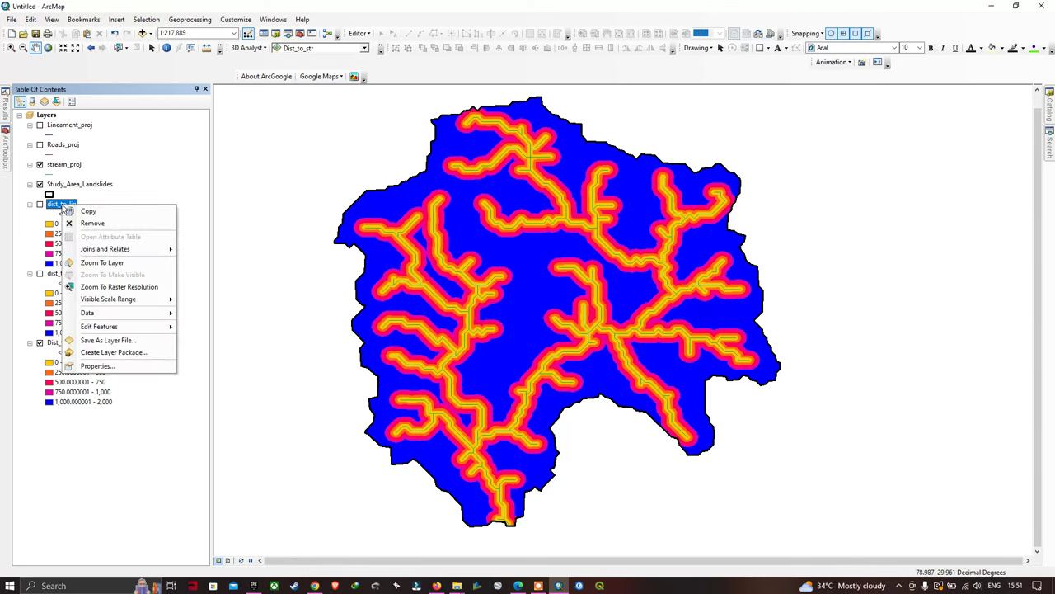
click(40, 204)
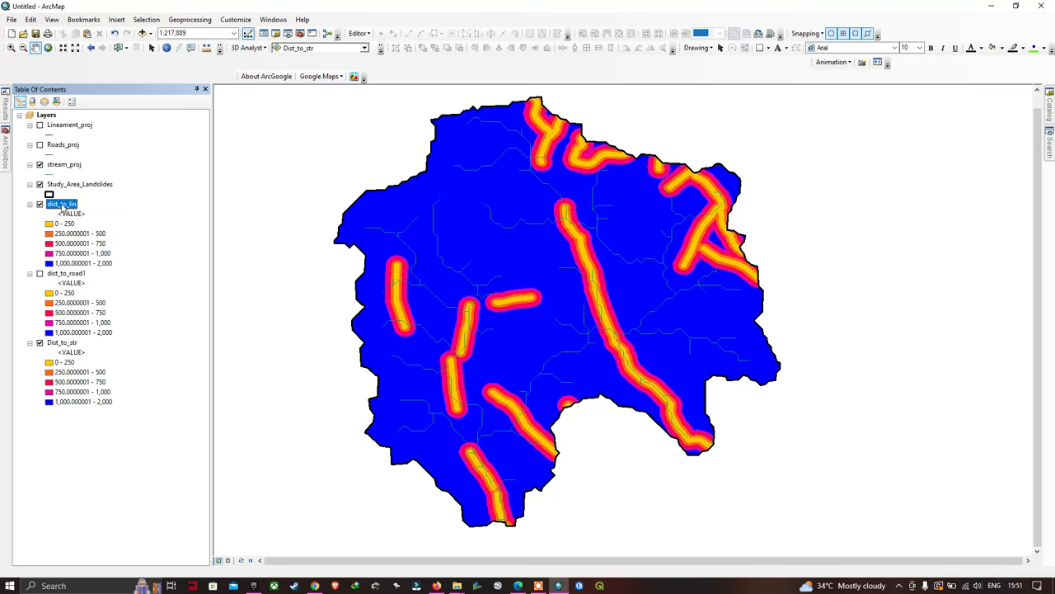
Step: Apply the red-yellow-green-dark blue colour ramp to dist_to_lin's five classes
right_click(64, 208)
click(103, 363)
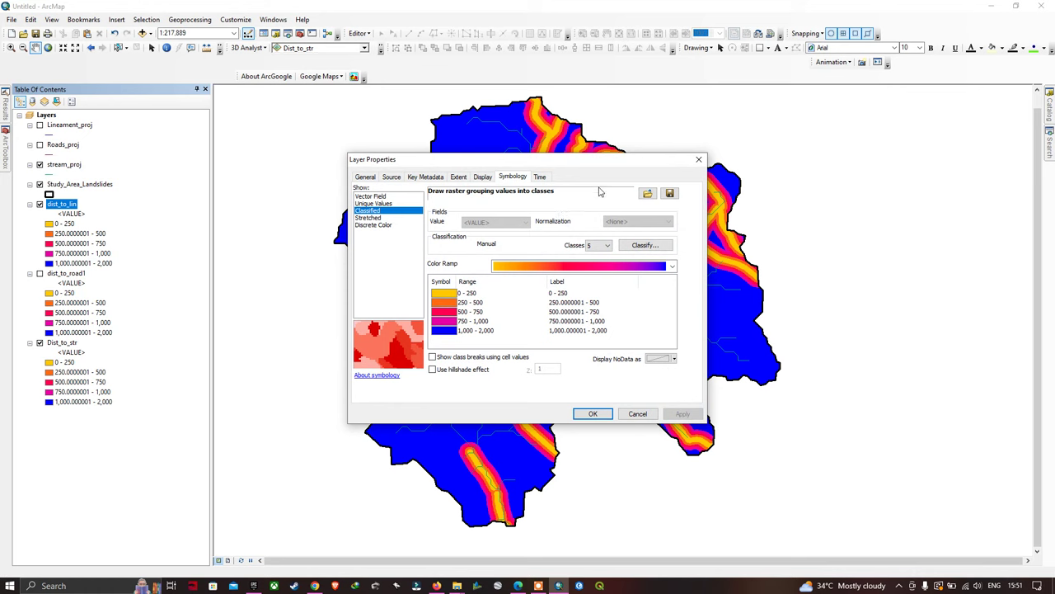
click(672, 265)
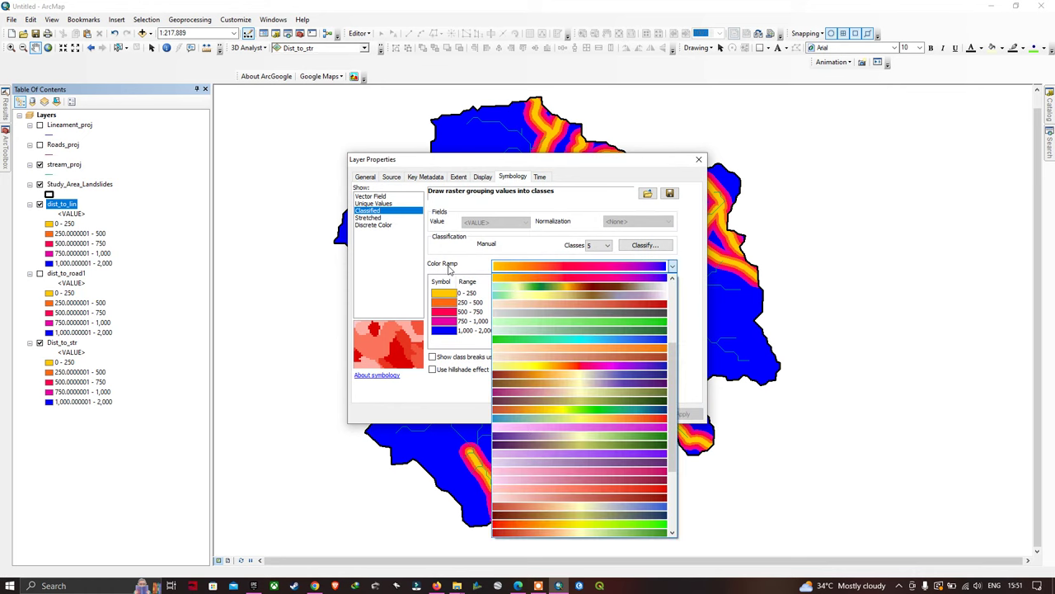
click(617, 410)
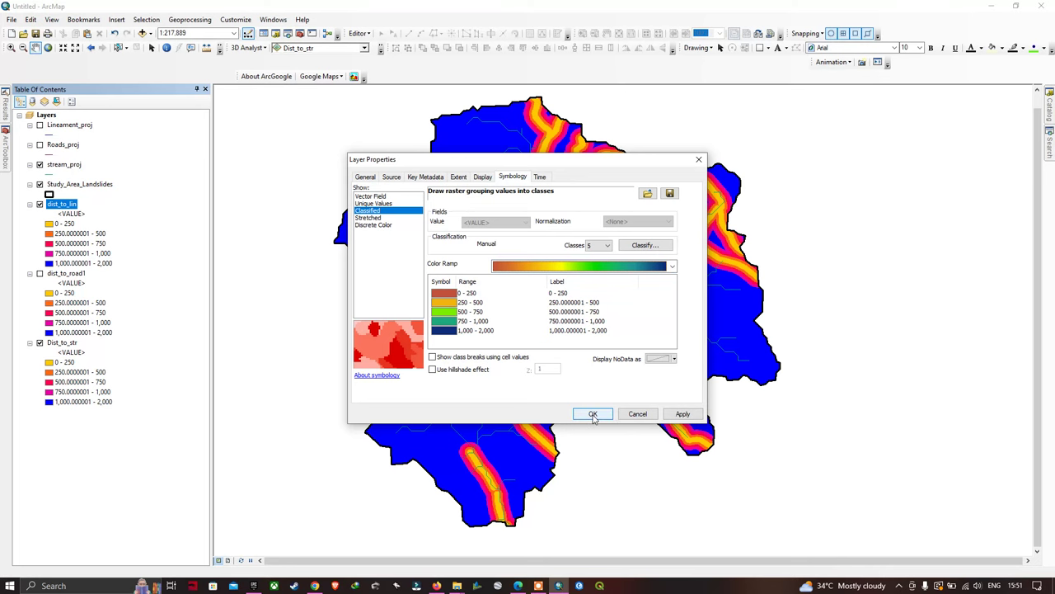
click(593, 414)
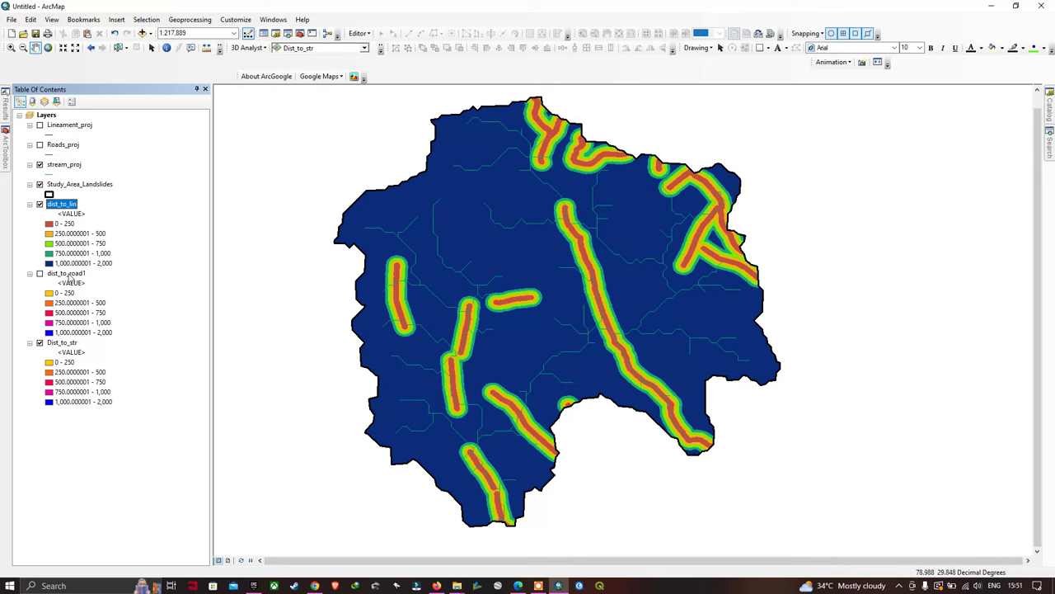
Step: Hide the dist_to_lin layer and turn on the dist_to_road1 layer
right_click(69, 277)
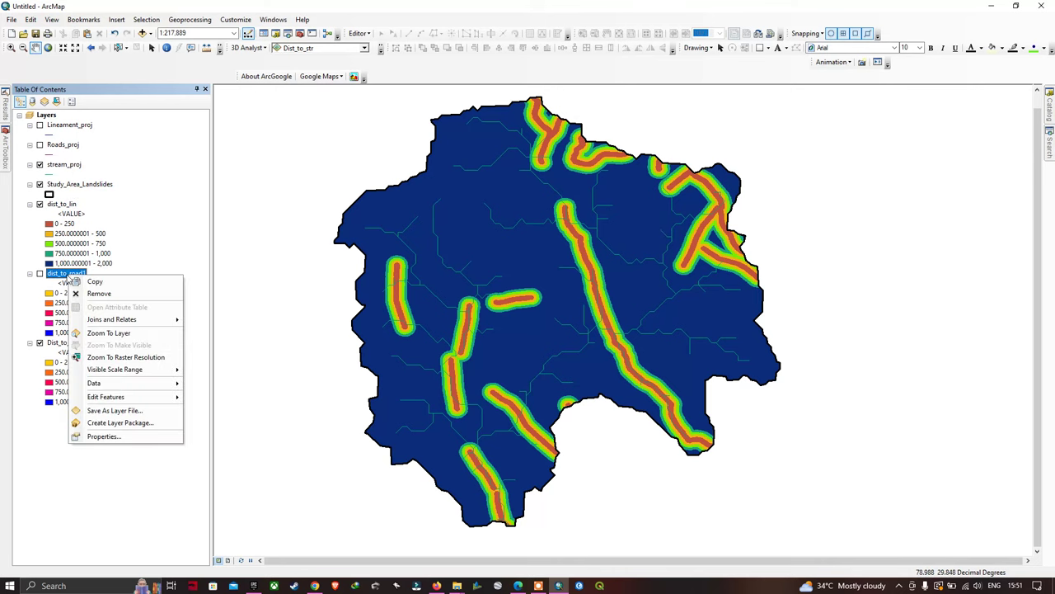
click(75, 206)
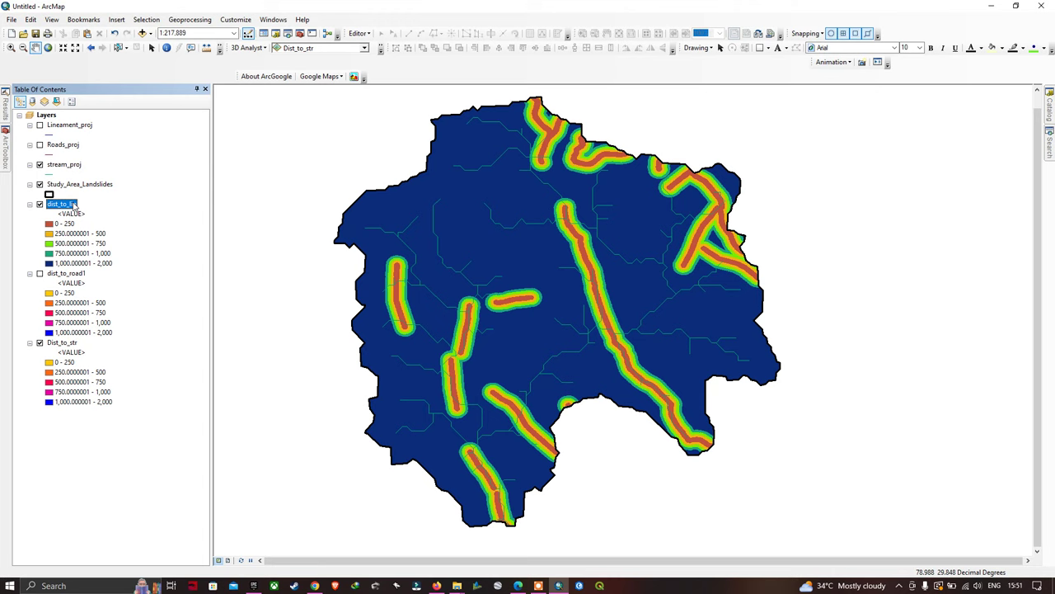
click(40, 203)
click(40, 273)
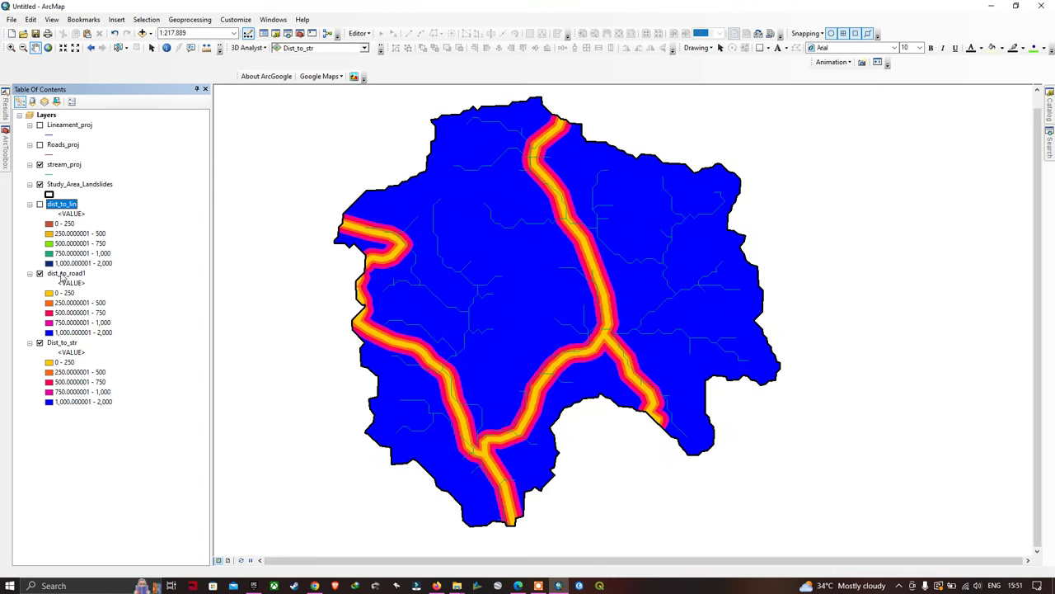
Step: Recolour dist_to_road1's five distance bands with the red-yellow-cyan-blue colour ramp
right_click(63, 279)
click(92, 435)
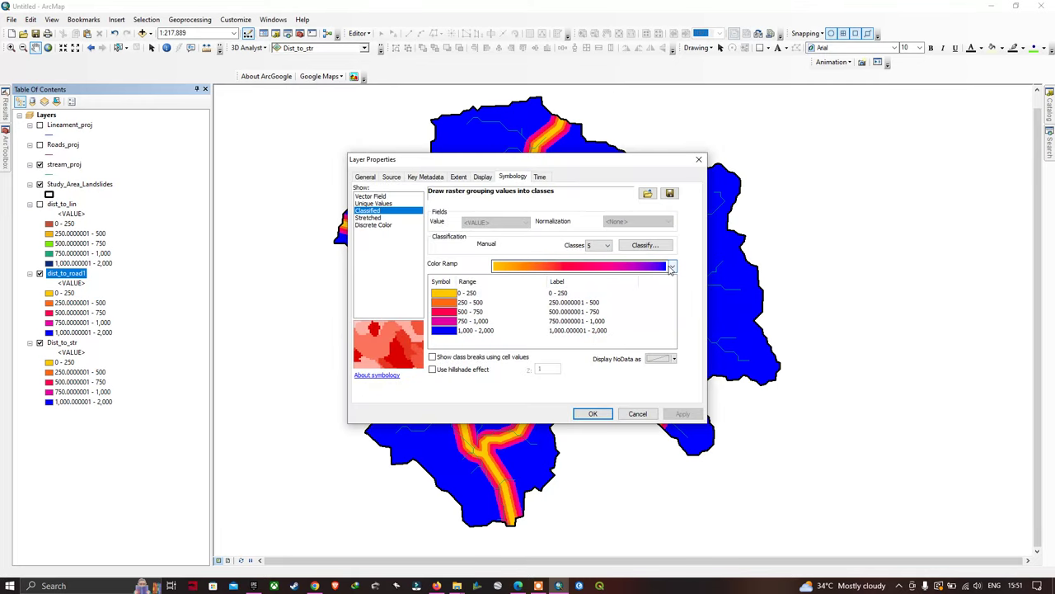
click(672, 268)
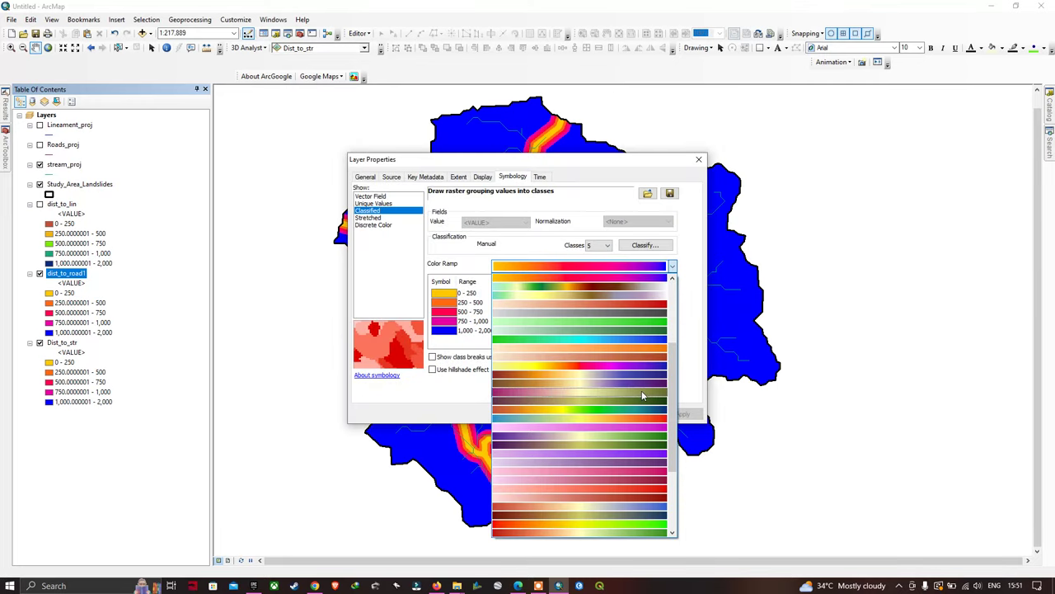
click(619, 411)
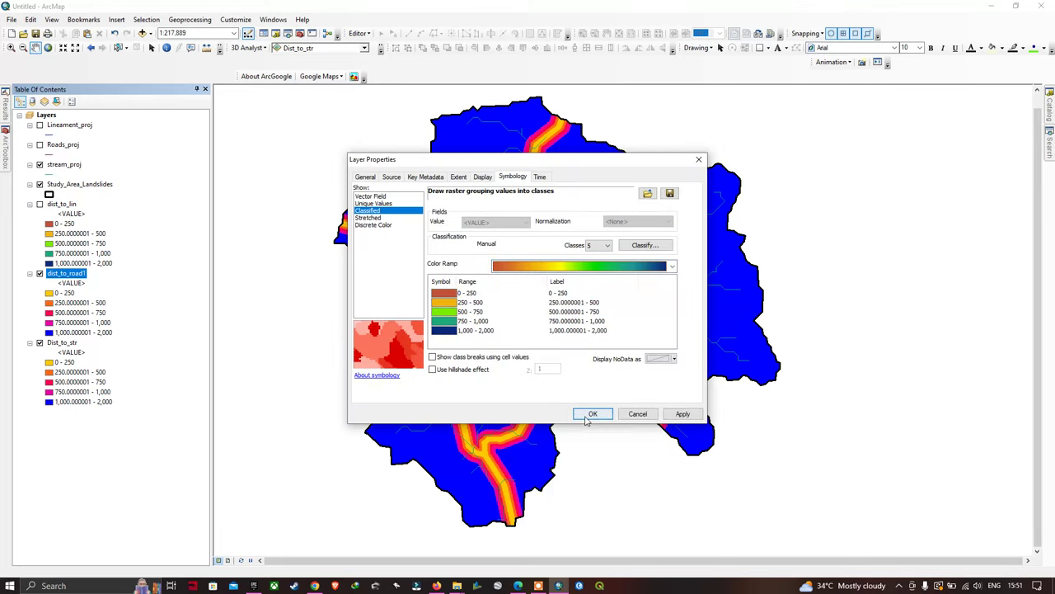
click(673, 265)
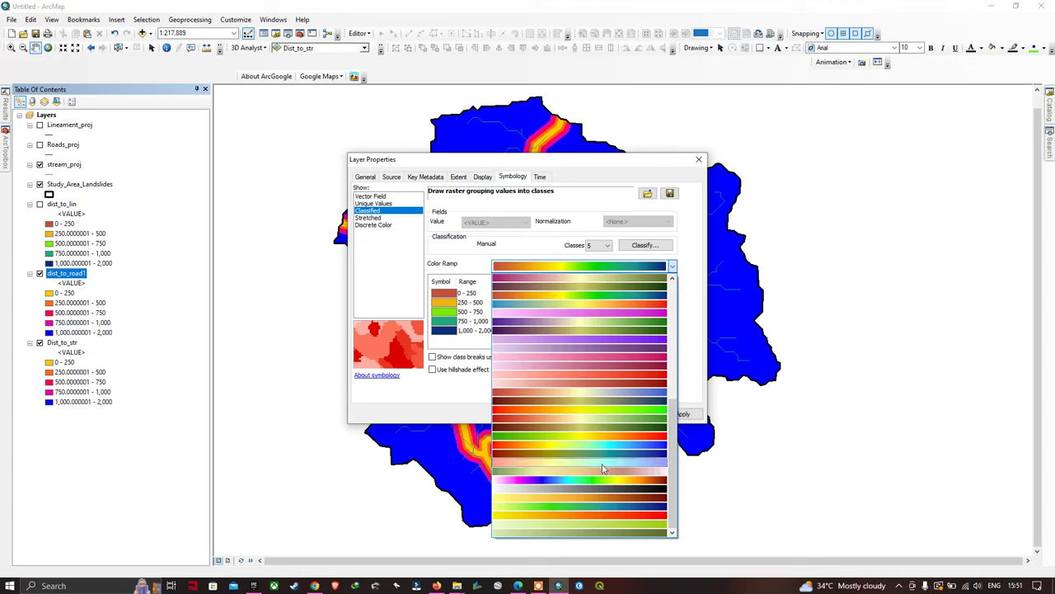
click(606, 444)
click(593, 414)
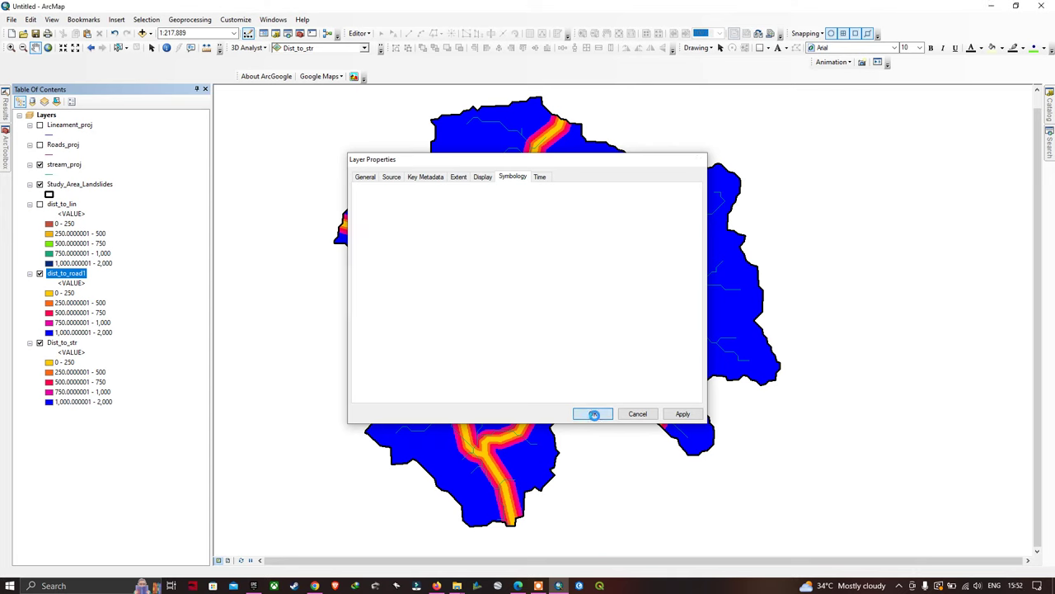